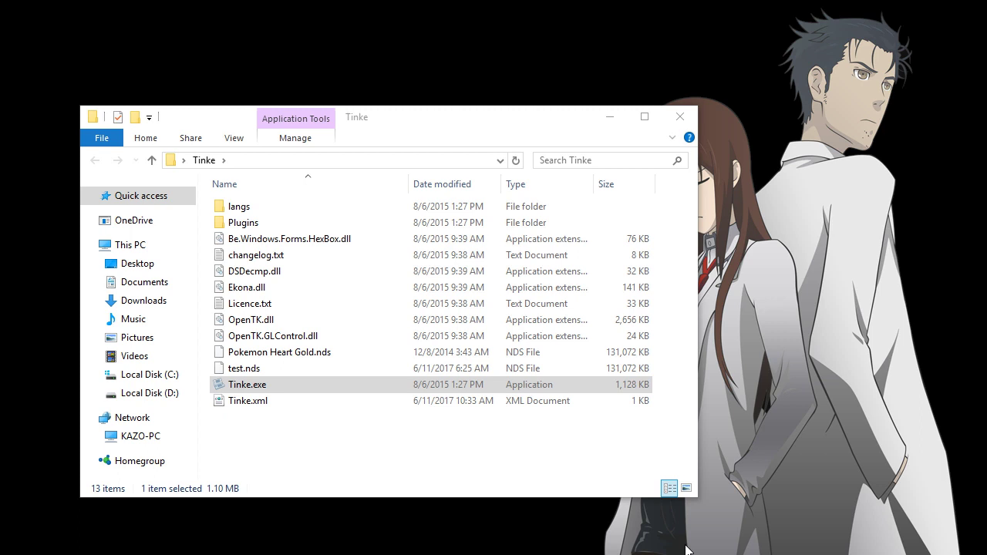
# Launch Tinke.exe and load the ROM file Pokemon Heart Gold.nds
pyautogui.click(273, 381)
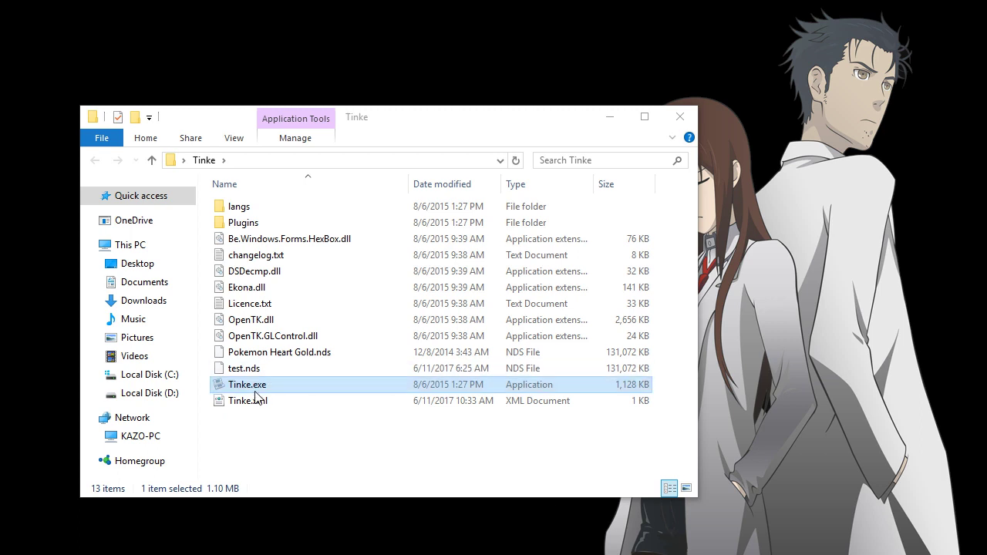
pyautogui.doubleClick(245, 384)
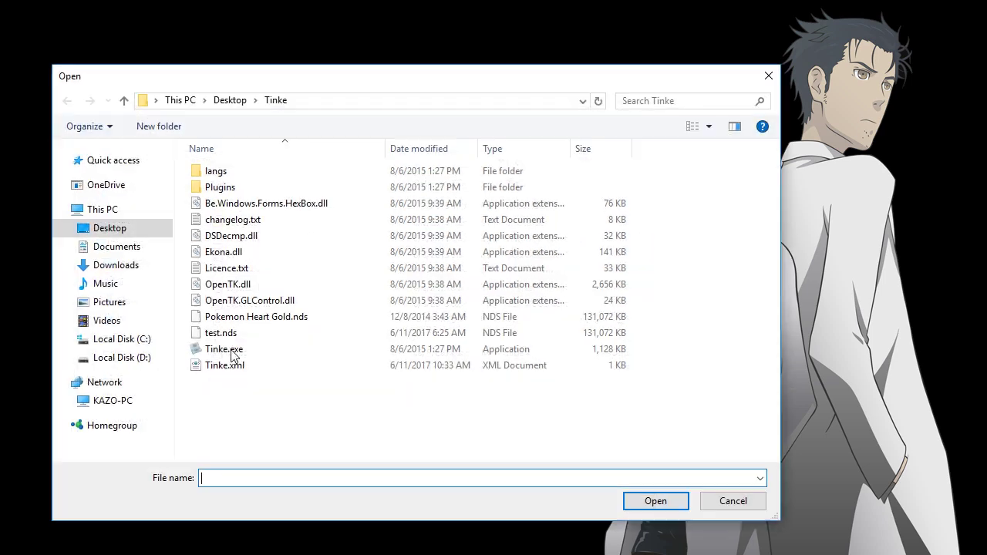
pyautogui.moveTo(214, 68)
pyautogui.mouseDown()
pyautogui.moveTo(220, 73)
pyautogui.moveTo(199, 71)
pyautogui.mouseUp()
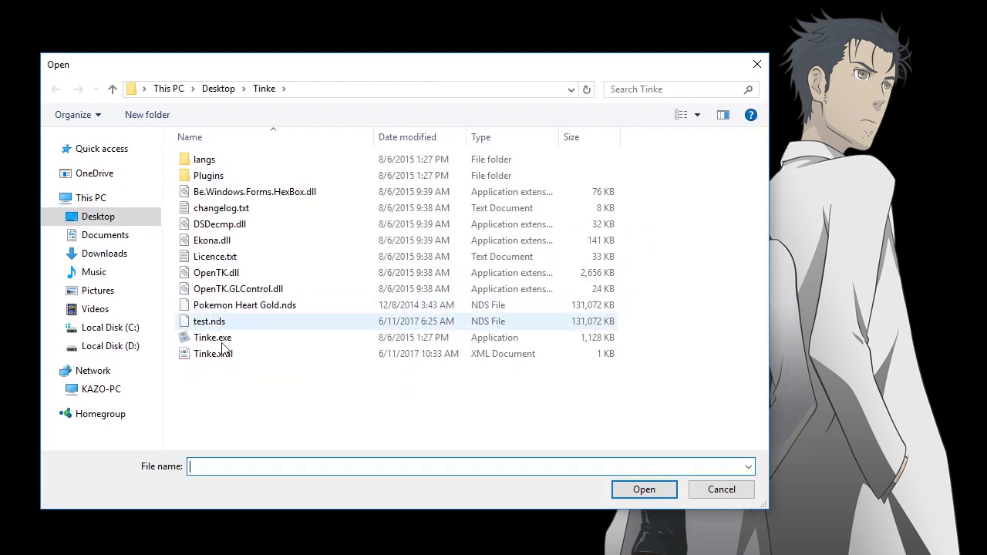
pyautogui.doubleClick(249, 307)
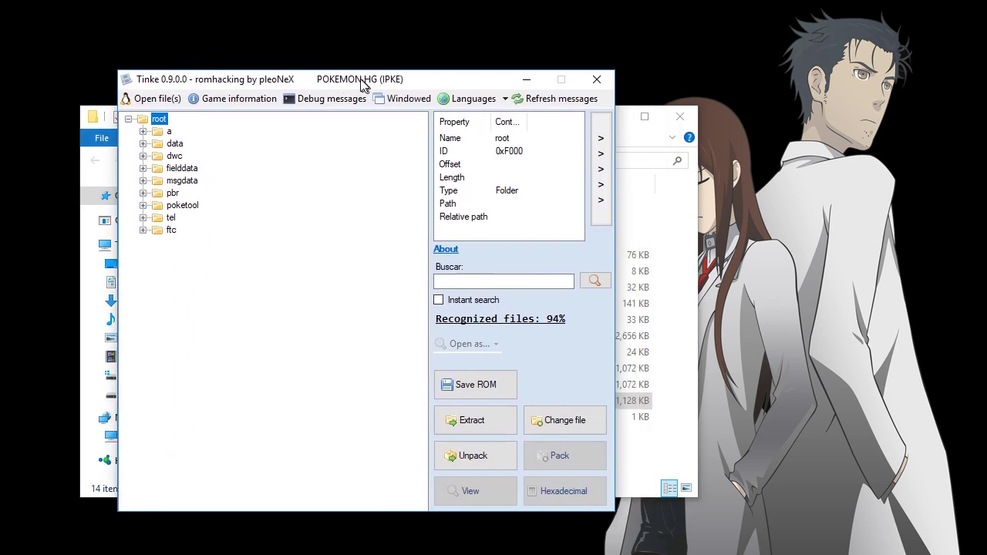
# Unpack file 8 inside the ROM's a/0/5 folder
pyautogui.click(120, 129)
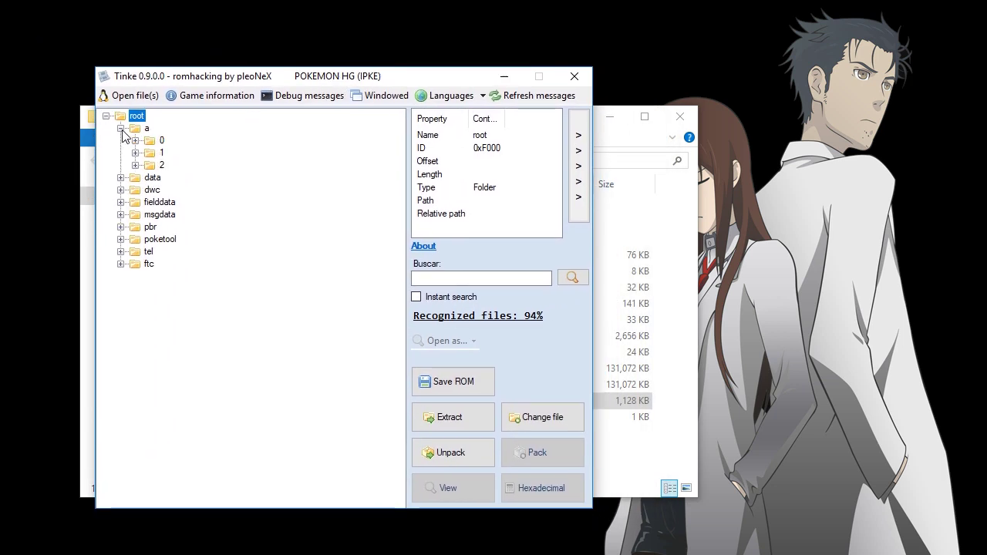
pyautogui.click(136, 142)
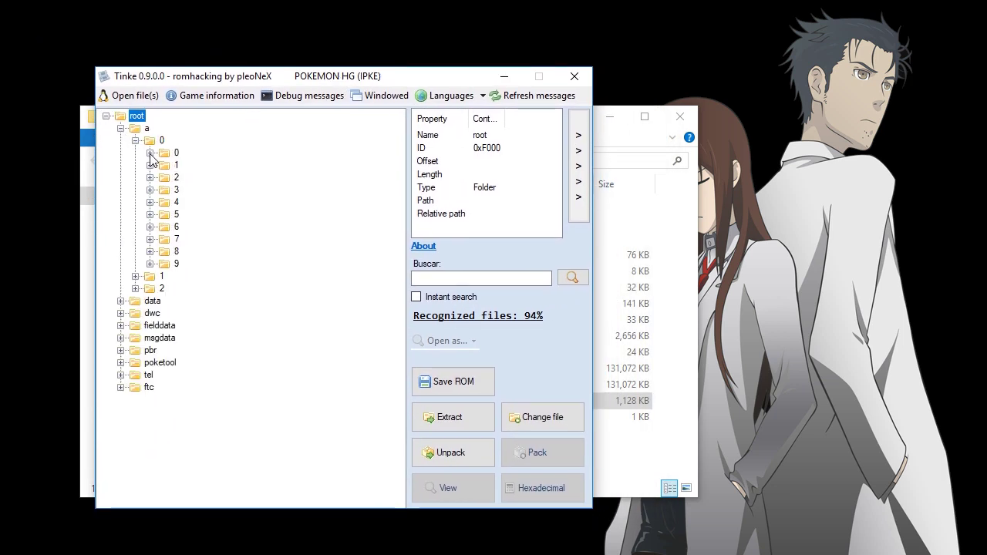
pyautogui.click(150, 215)
pyautogui.click(191, 326)
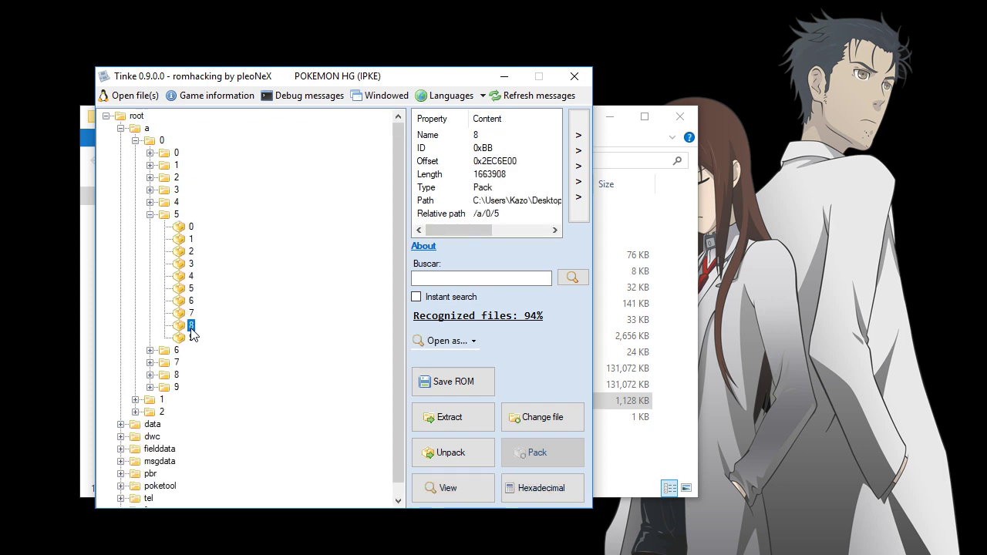
pyautogui.click(469, 460)
# View palette 8_1.RLCN, followed by the tile file 8_0.RGCN, from the unpacked file 8
pyautogui.click(221, 128)
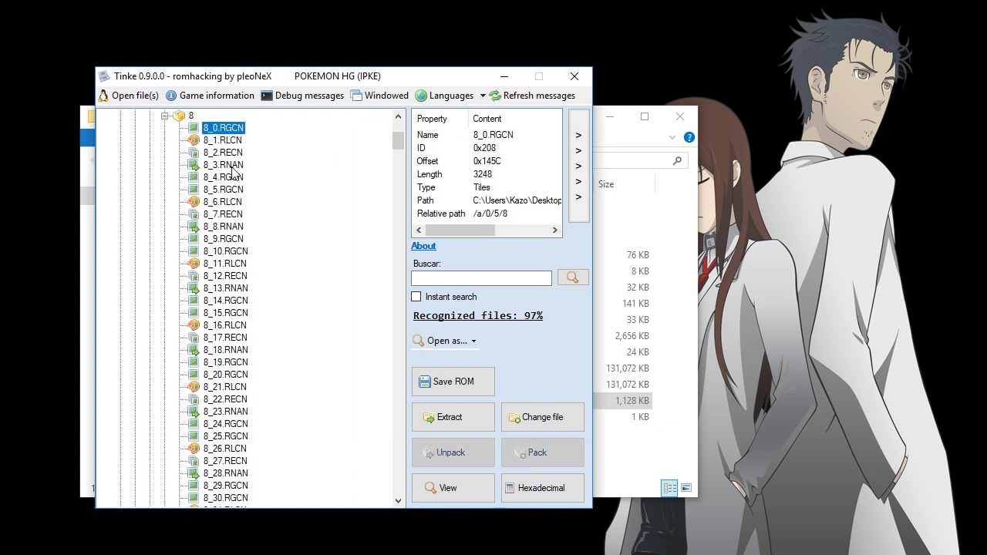
pyautogui.click(225, 141)
pyautogui.click(450, 491)
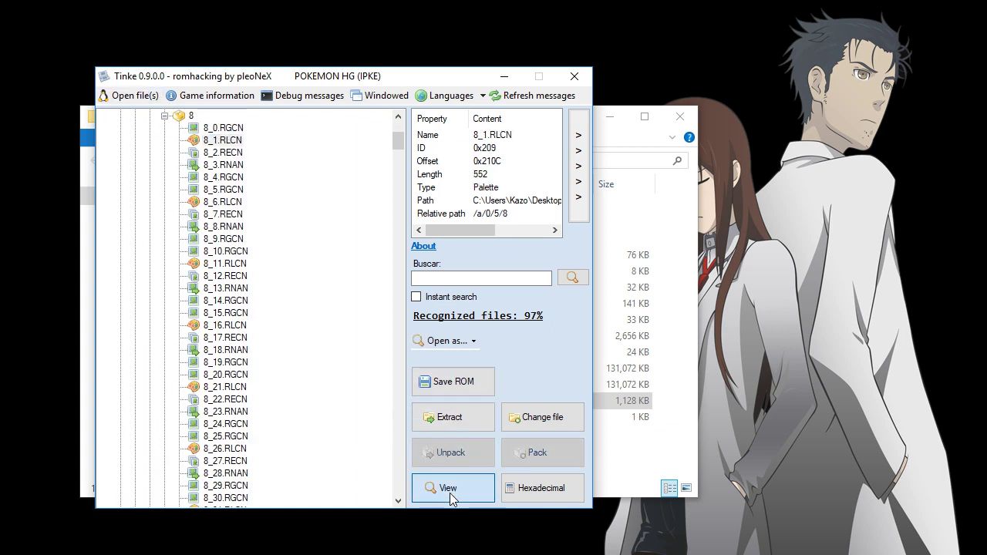
pyautogui.click(233, 145)
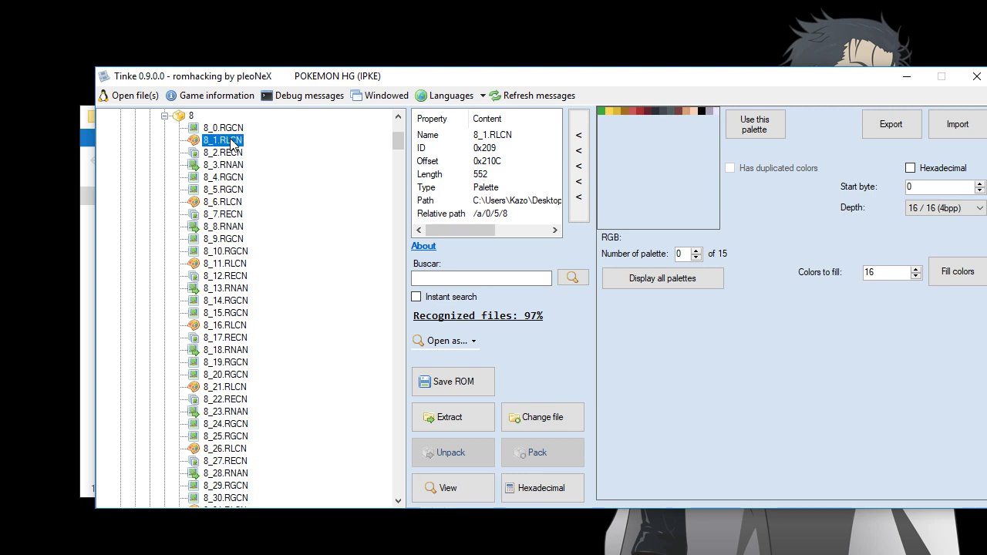
pyautogui.press('Up')
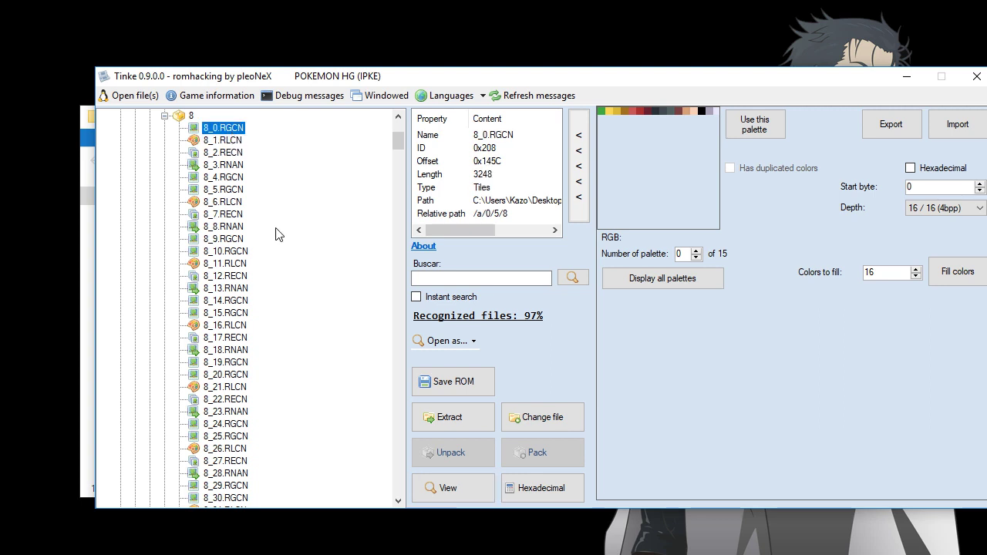
pyautogui.click(452, 491)
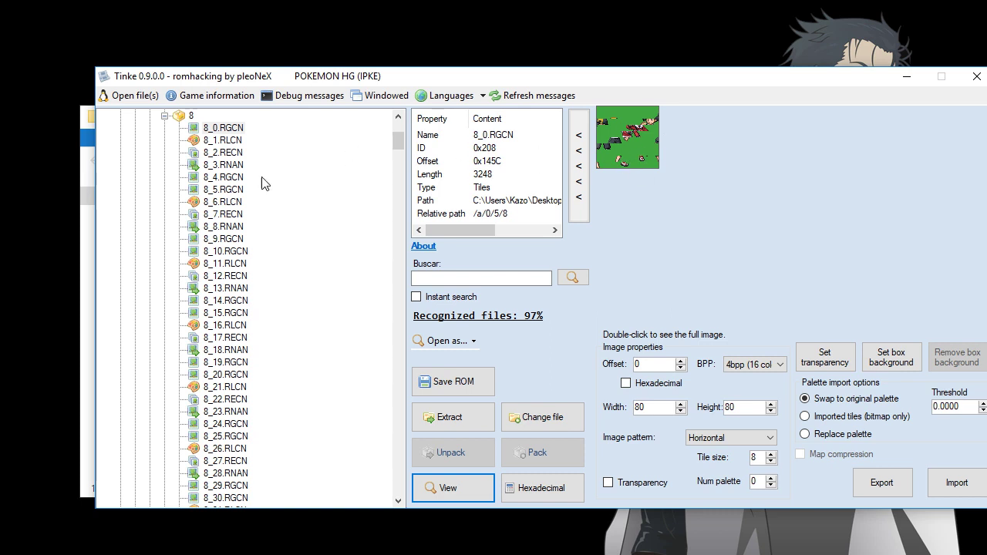
# View the cell file 8_2.RECN and check its available banks, keeping CellAnime0 selected
pyautogui.click(227, 153)
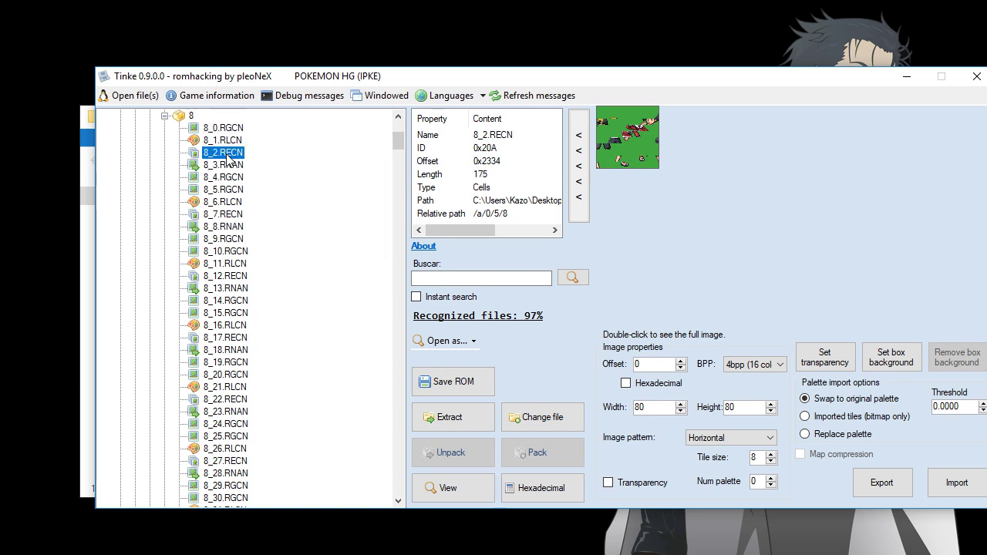
pyautogui.click(451, 490)
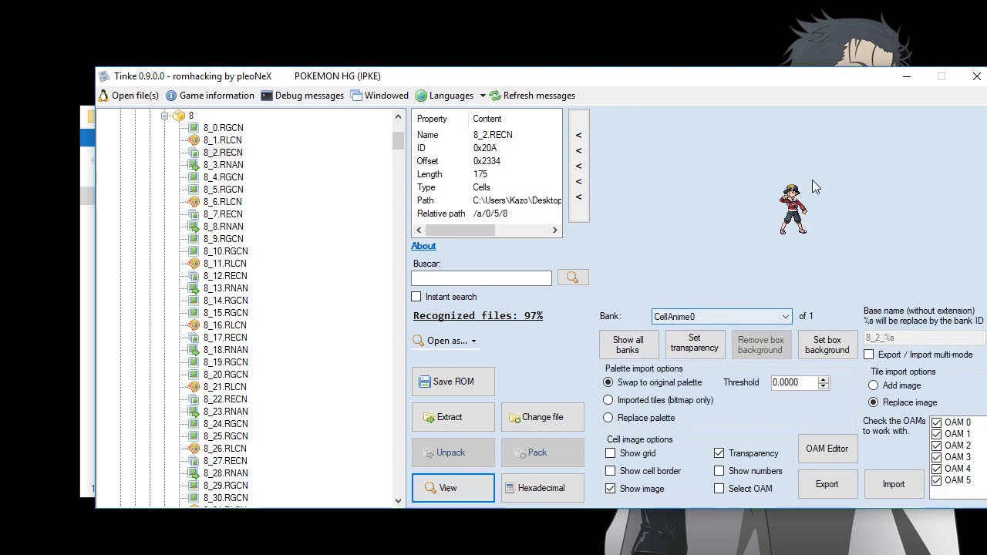
pyautogui.click(689, 316)
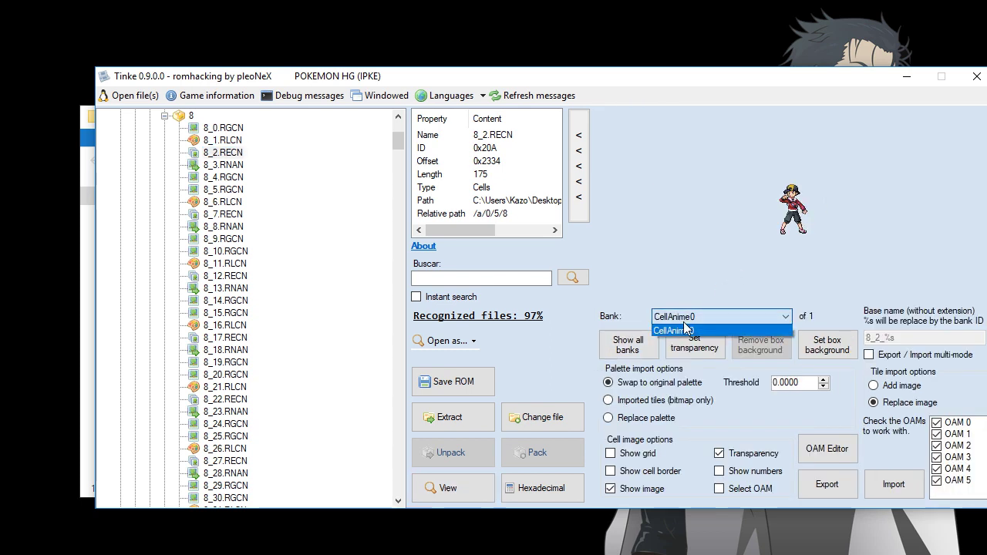
pyautogui.click(689, 328)
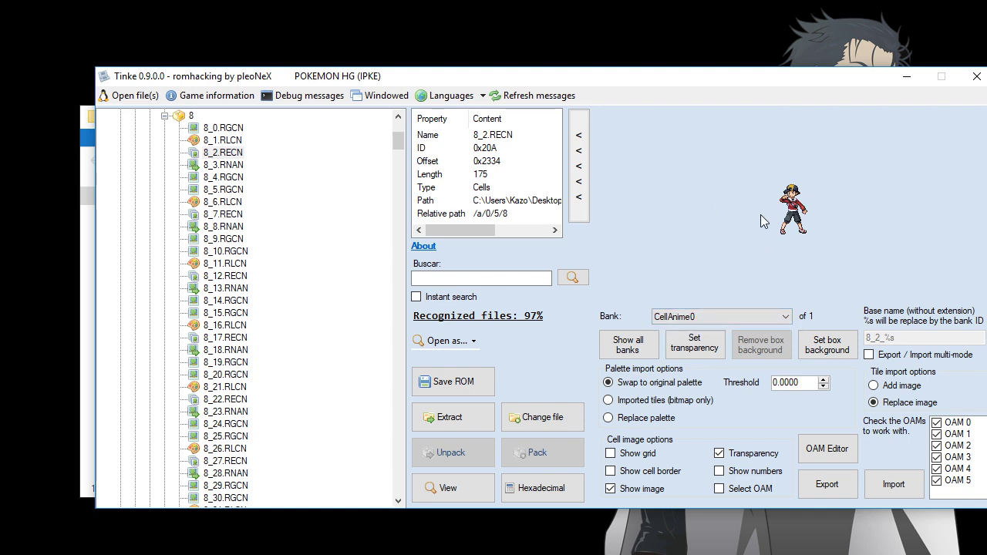
pyautogui.click(727, 316)
pyautogui.click(717, 329)
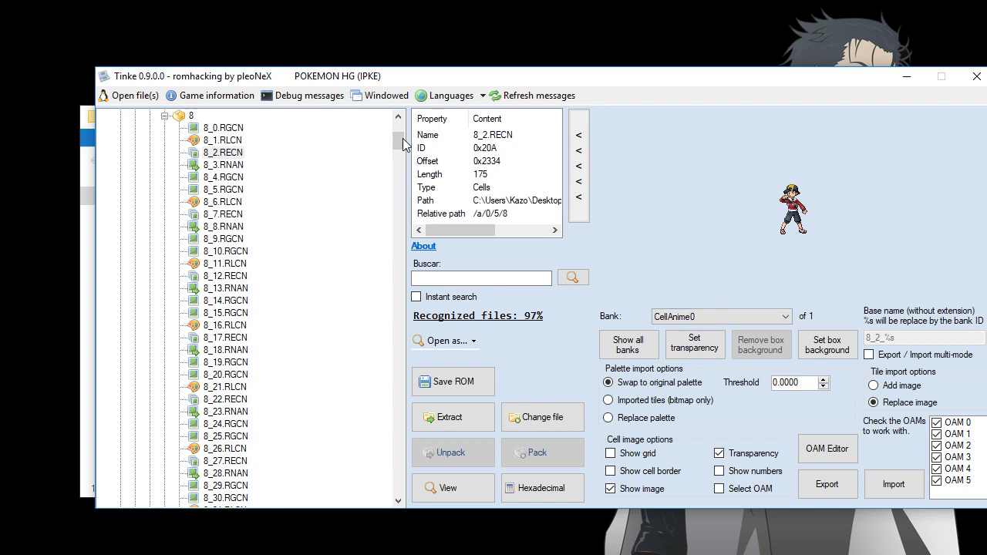
# Display the sprite in cell file 8_597.RECN after viewing its palette 8_596.RLCN and tiles 8_595.RGCN
pyautogui.moveTo(403, 144); pyautogui.dragTo(396, 457)
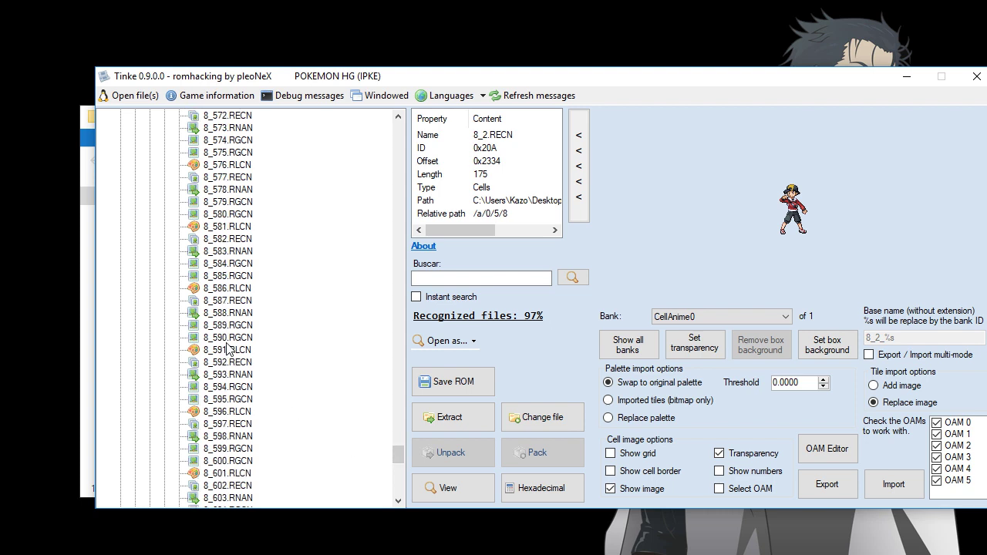
pyautogui.click(225, 412)
pyautogui.click(453, 488)
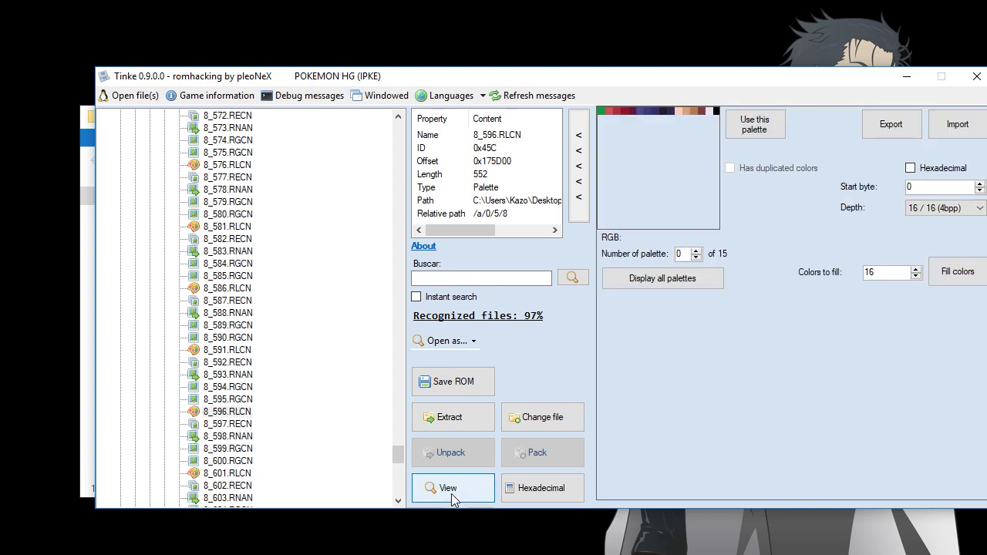
pyautogui.press('Up')
pyautogui.click(431, 494)
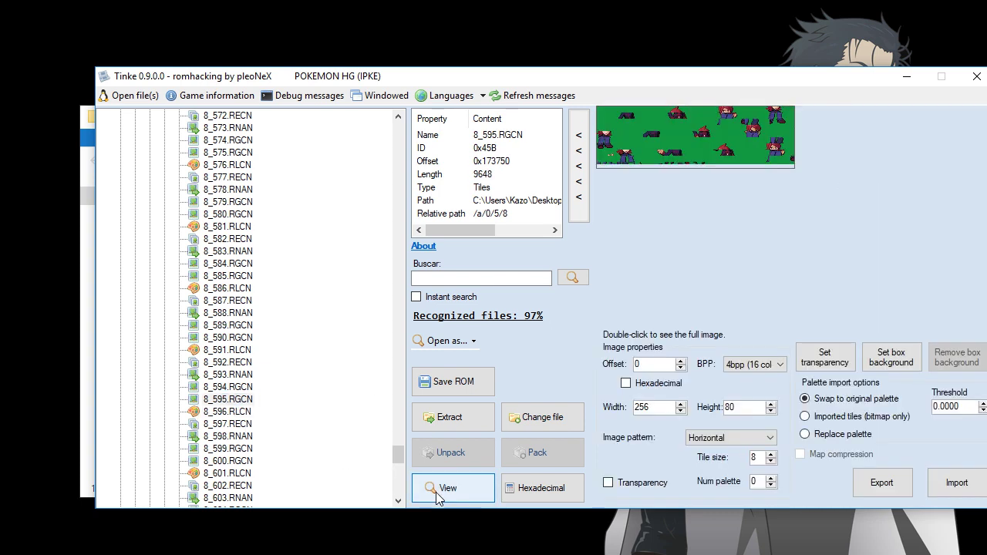
pyautogui.click(227, 425)
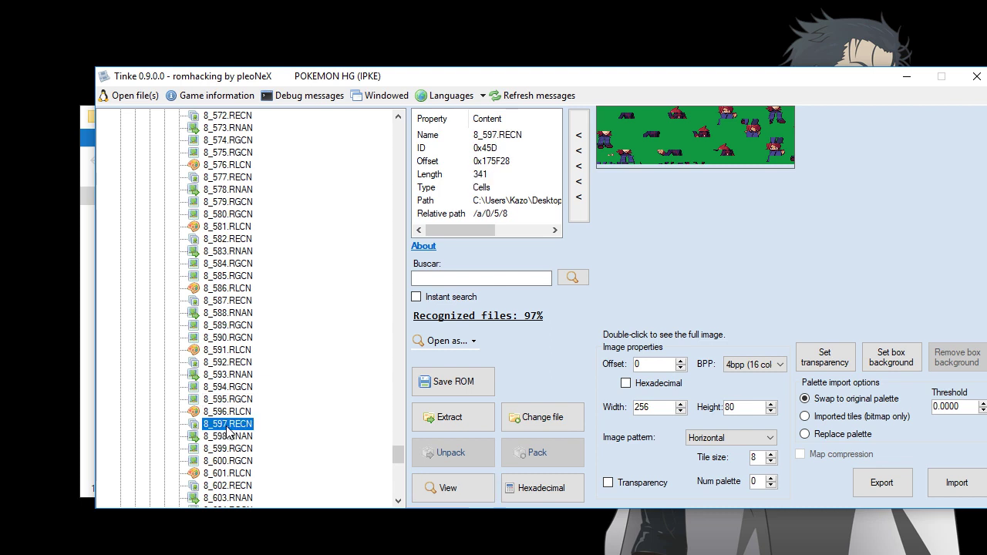
pyautogui.click(446, 496)
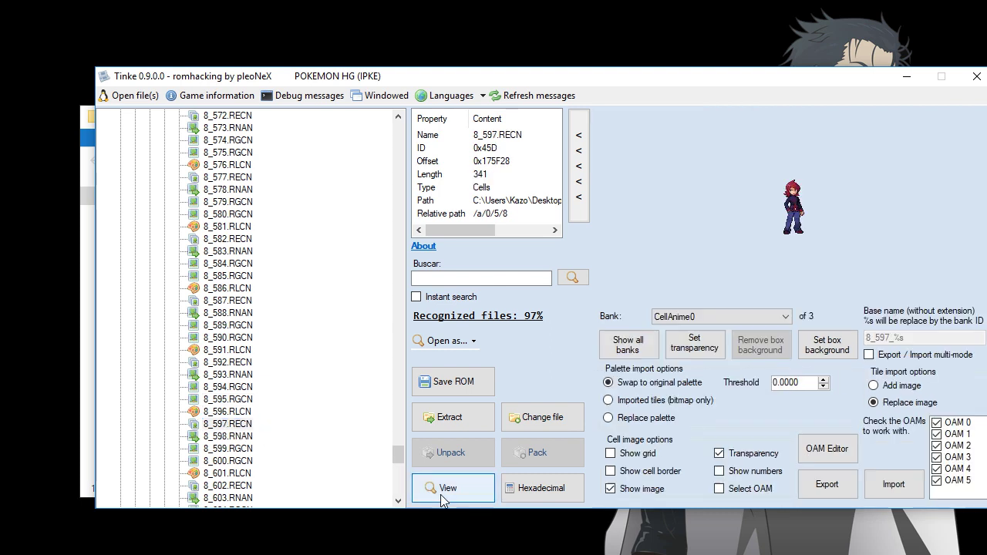
# Examine the 8_597.RECN sprite poses in banks CellAnime1 and CellAnime2, ending back on CellAnime0
pyautogui.click(715, 316)
pyautogui.click(683, 341)
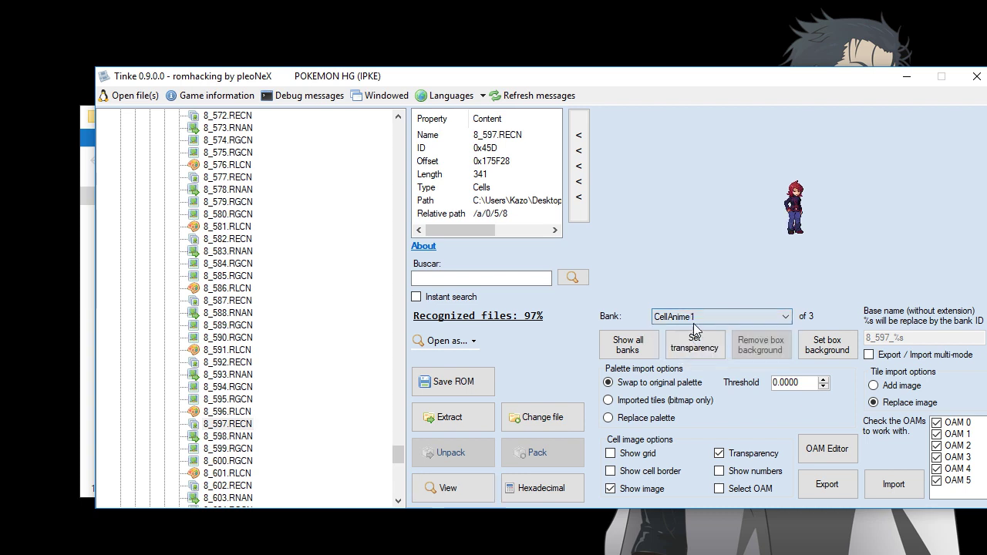
pyautogui.click(687, 317)
pyautogui.click(691, 351)
pyautogui.click(694, 318)
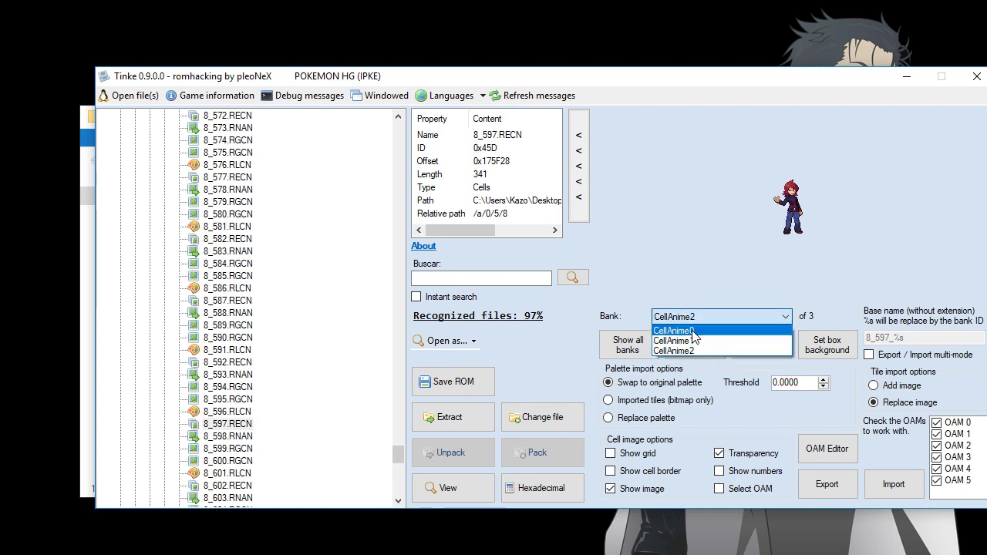
pyautogui.click(694, 320)
pyautogui.scroll(2, 694, 320)
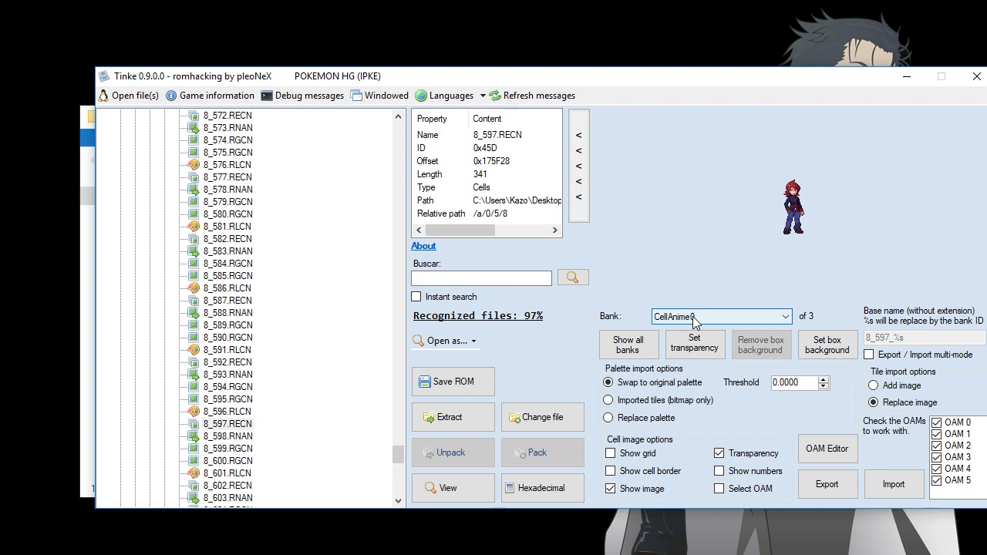
# Turn off transparency for the 8_597.RECN cell image, keeping bank CellAnime0 selected
pyautogui.click(719, 453)
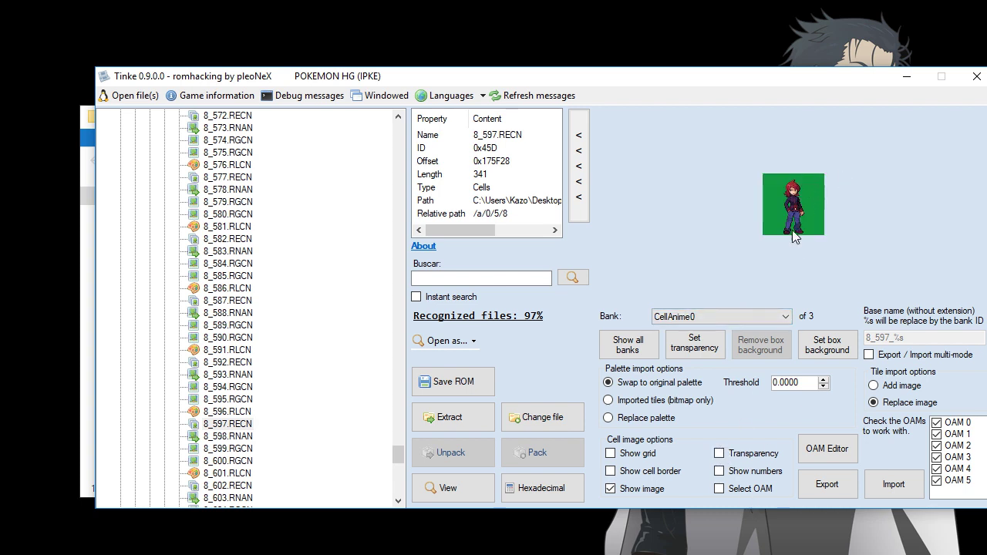
pyautogui.click(650, 314)
pyautogui.click(694, 327)
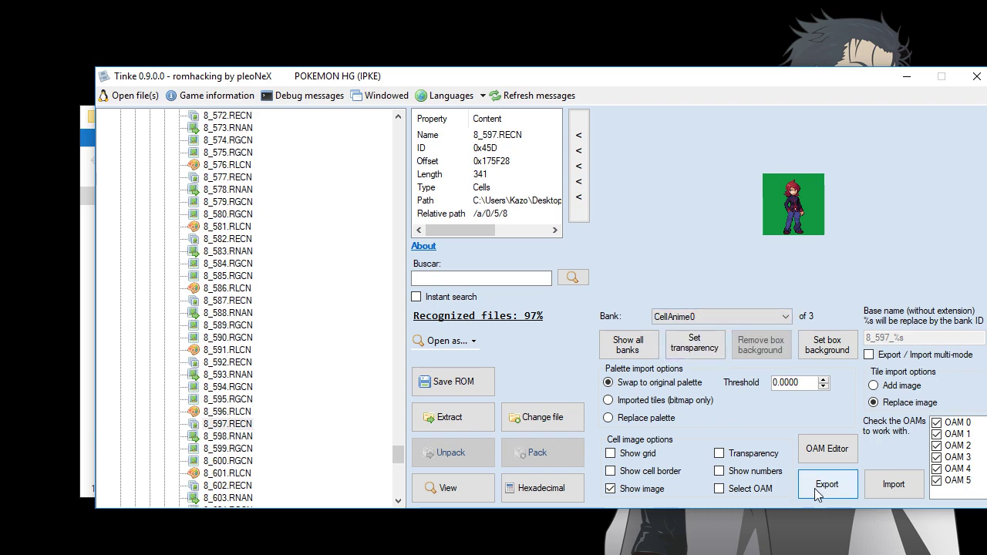
# Export the CellAnime0 sprite as 8_597.RECN_0.png into a new folder named images inside the Tinke folder
pyautogui.click(827, 483)
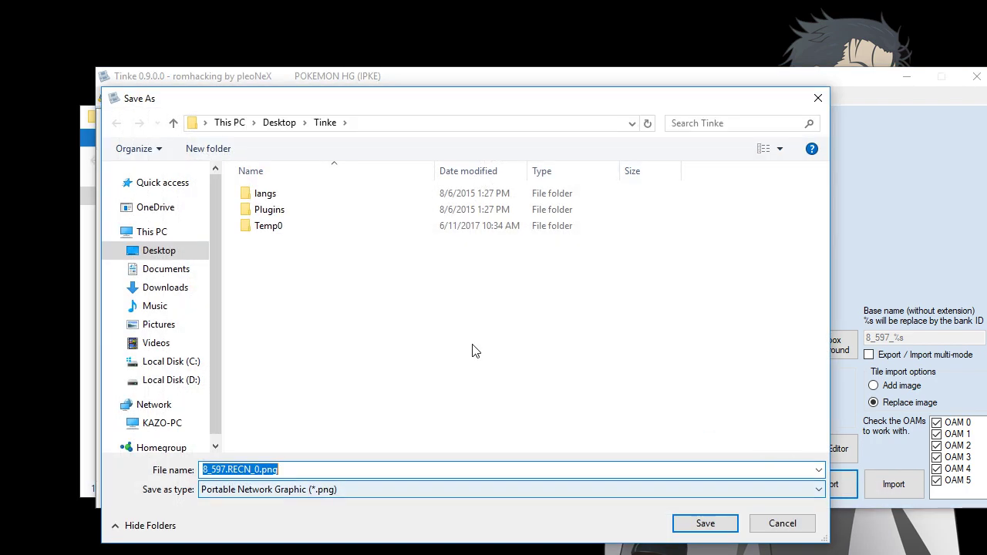
pyautogui.rightClick(302, 335)
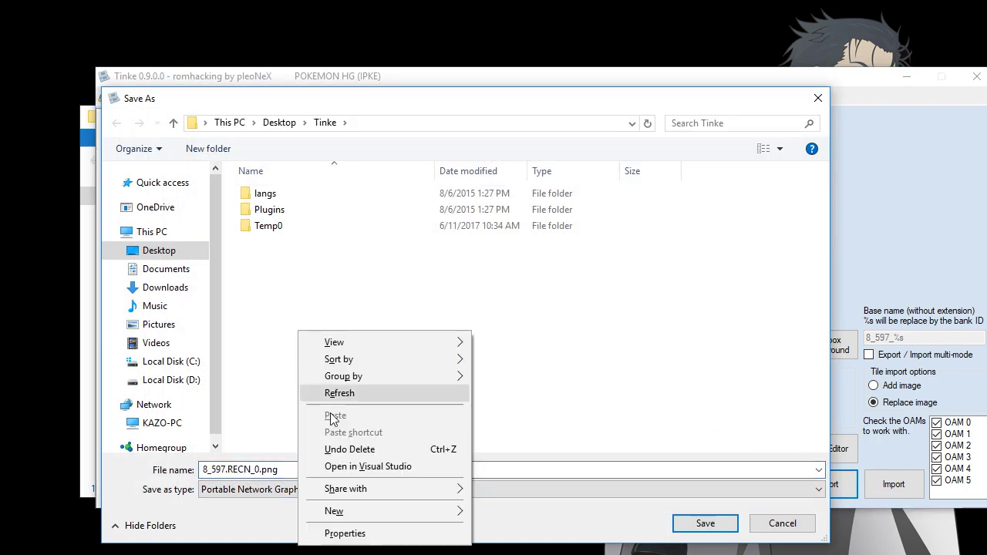
pyautogui.moveTo(347, 512)
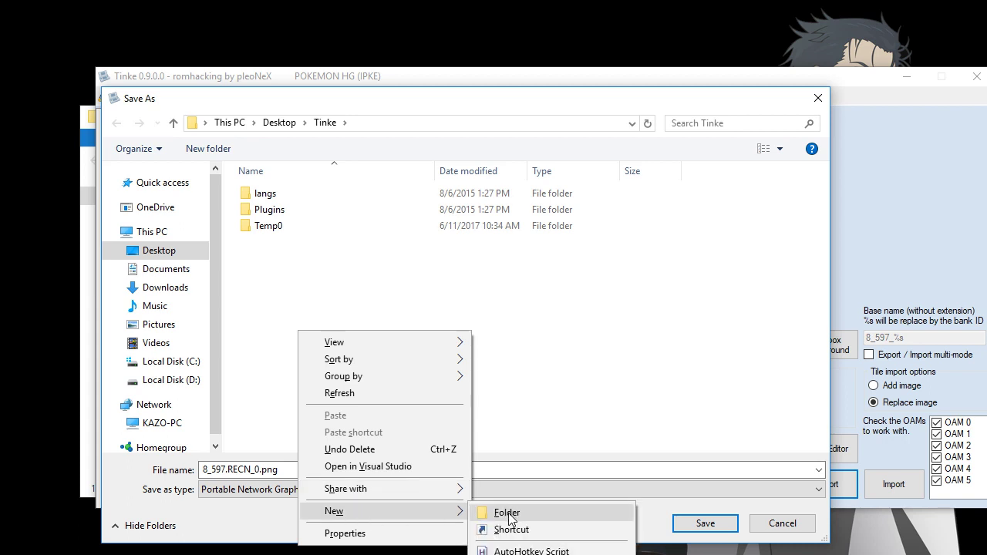
pyautogui.click(508, 514)
pyautogui.write('images')
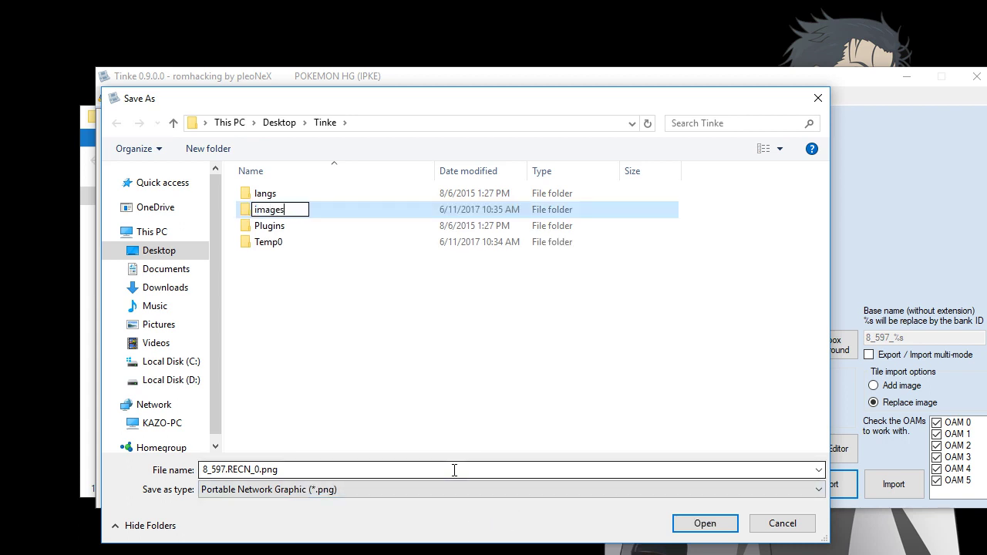
pyautogui.press('Return')
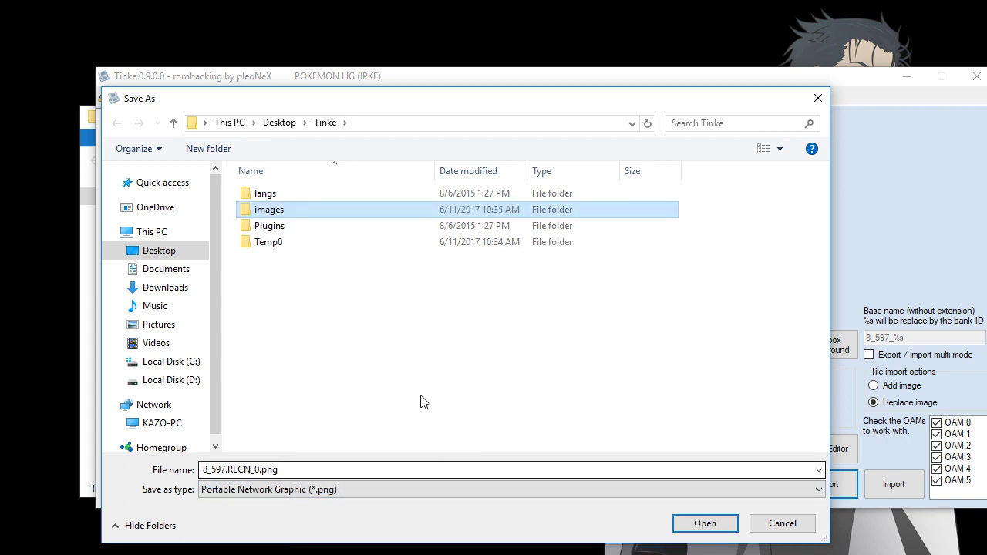
pyautogui.doubleClick(282, 213)
pyautogui.doubleClick(299, 470)
pyautogui.click(698, 523)
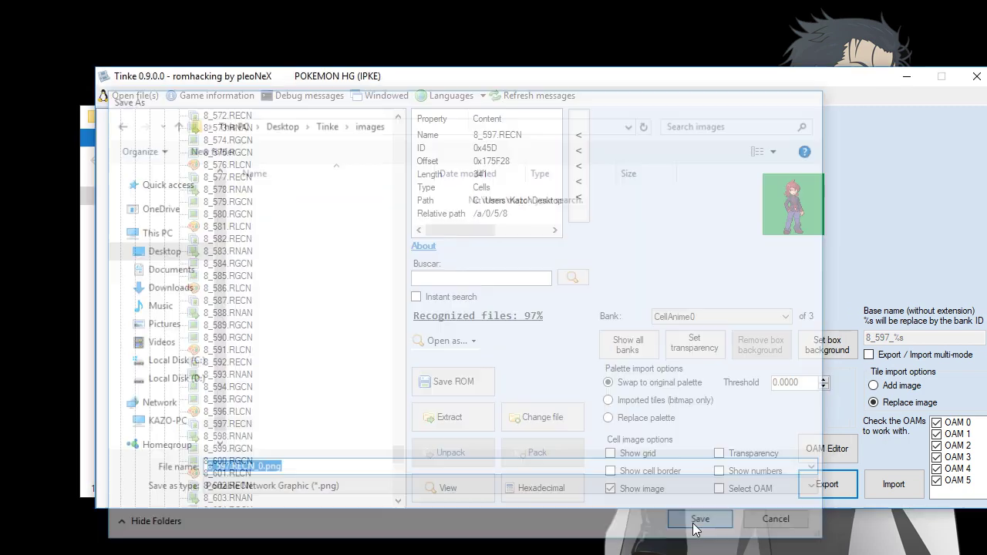
# Export the CellAnime1 sprite of 8_597.RECN as 8_597.RECN_1.png into the images folder
pyautogui.click(683, 318)
pyautogui.click(681, 335)
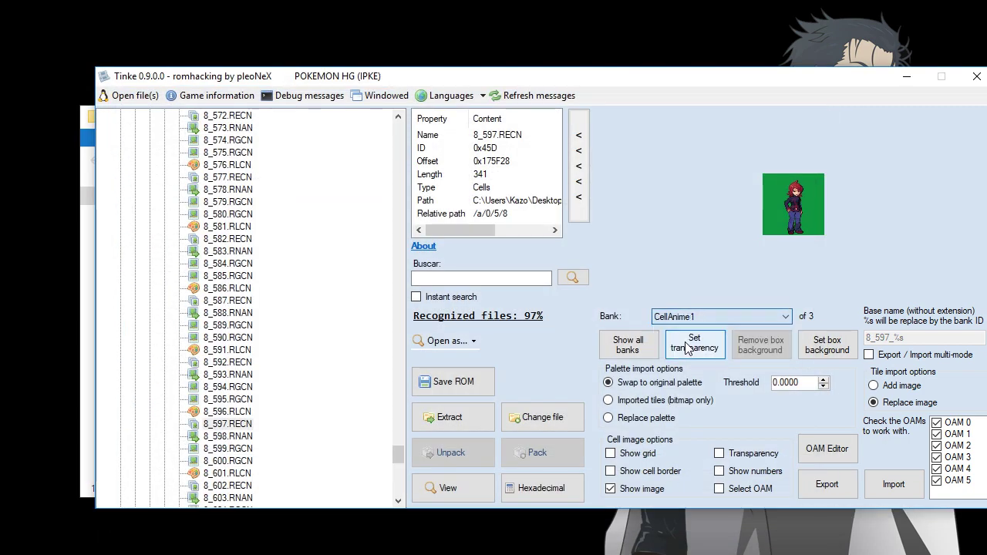
pyautogui.click(830, 482)
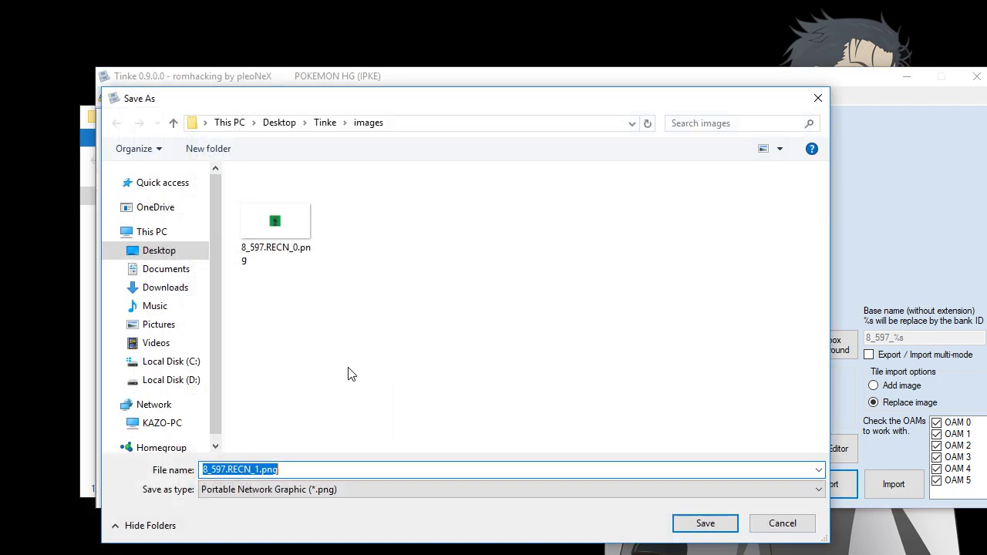
pyautogui.click(675, 524)
# Export the CellAnime2 sprite of 8_597.RECN as 8_597.RECN_2.png into the images folder
pyautogui.click(686, 317)
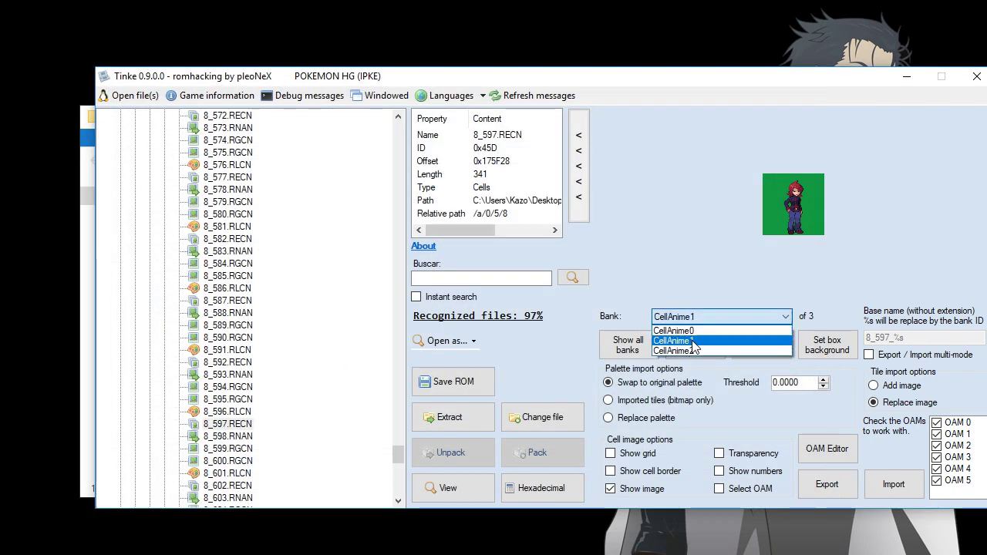
pyautogui.click(693, 351)
pyautogui.click(831, 488)
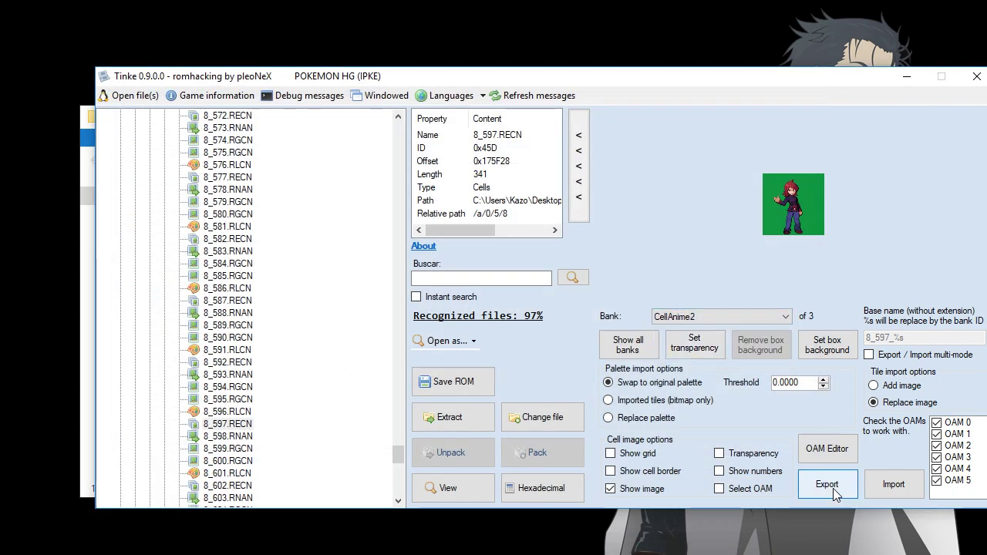
pyautogui.click(705, 524)
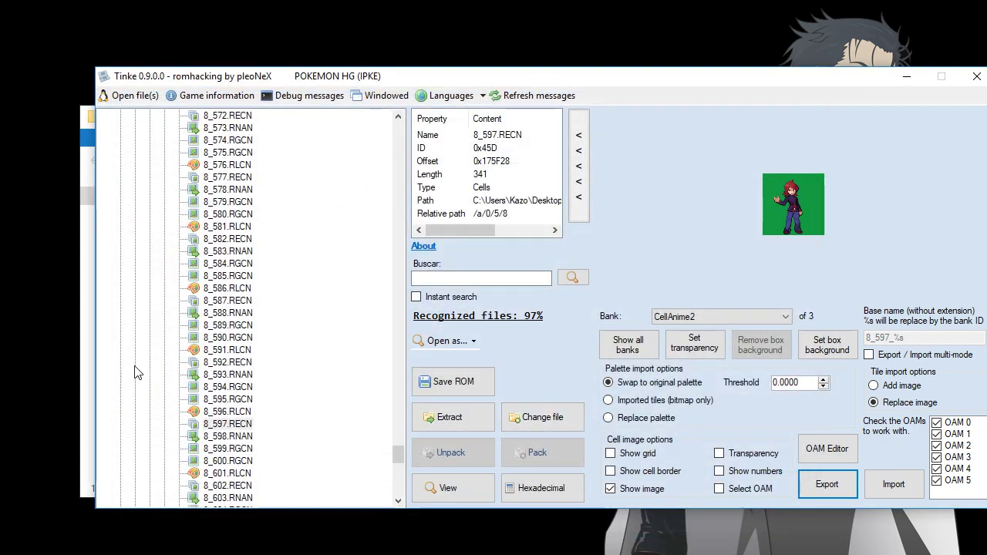
# Switch to File Explorer and look over the exported 8_597.RECN sprite PNGs in the Tinke images folder
pyautogui.click(899, 80)
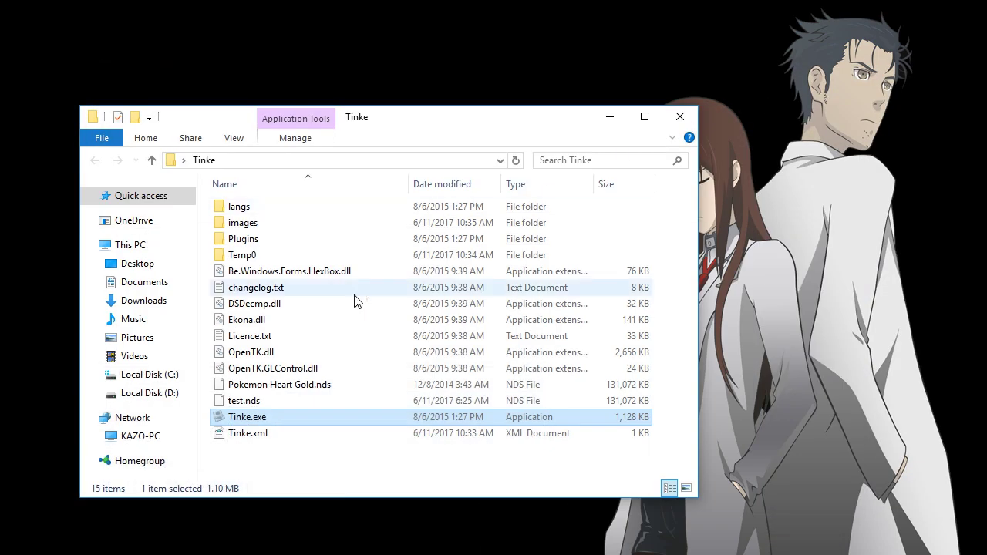
pyautogui.doubleClick(247, 225)
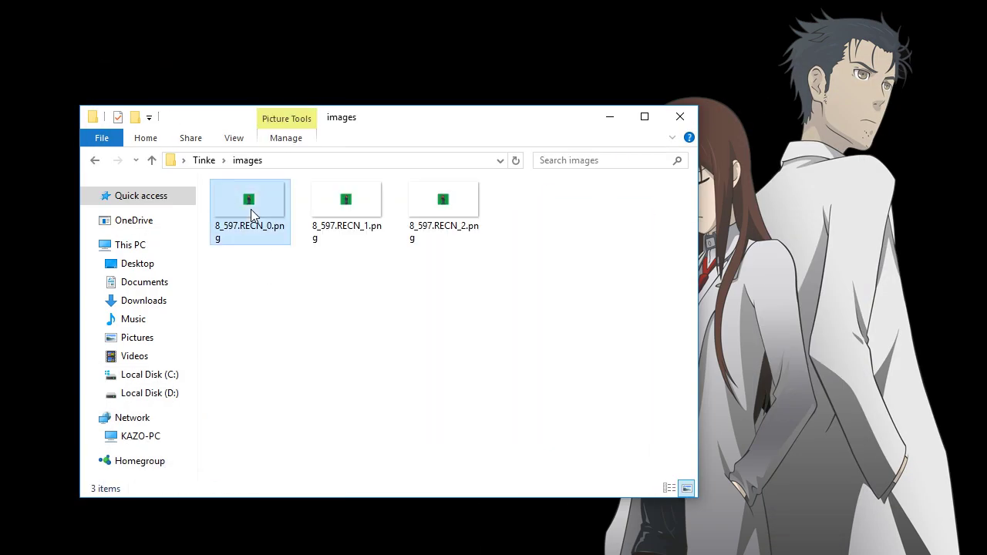
pyautogui.click(250, 209)
pyautogui.click(323, 204)
pyautogui.click(431, 201)
pyautogui.click(367, 284)
pyautogui.click(229, 205)
pyautogui.click(286, 384)
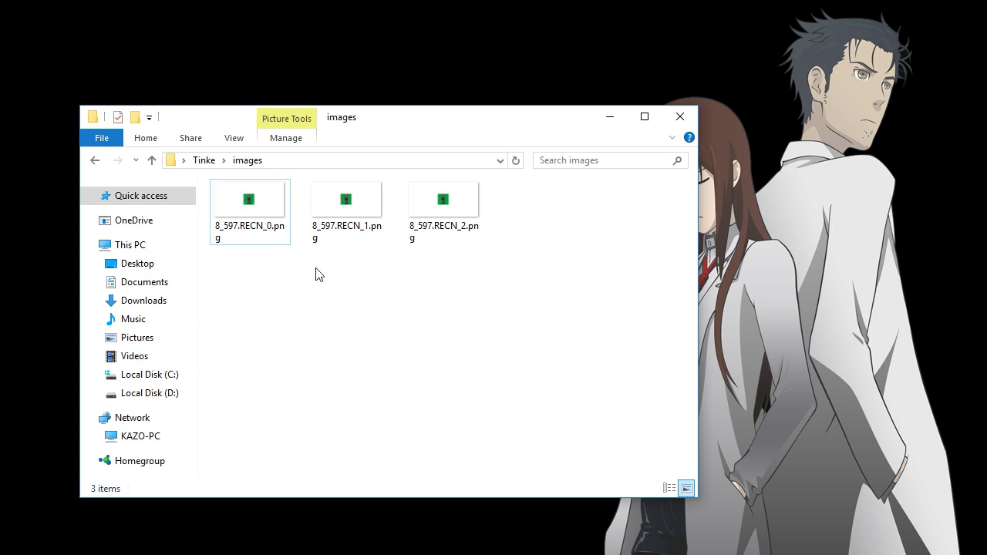
pyautogui.click(342, 219)
pyautogui.click(480, 210)
pyautogui.click(393, 337)
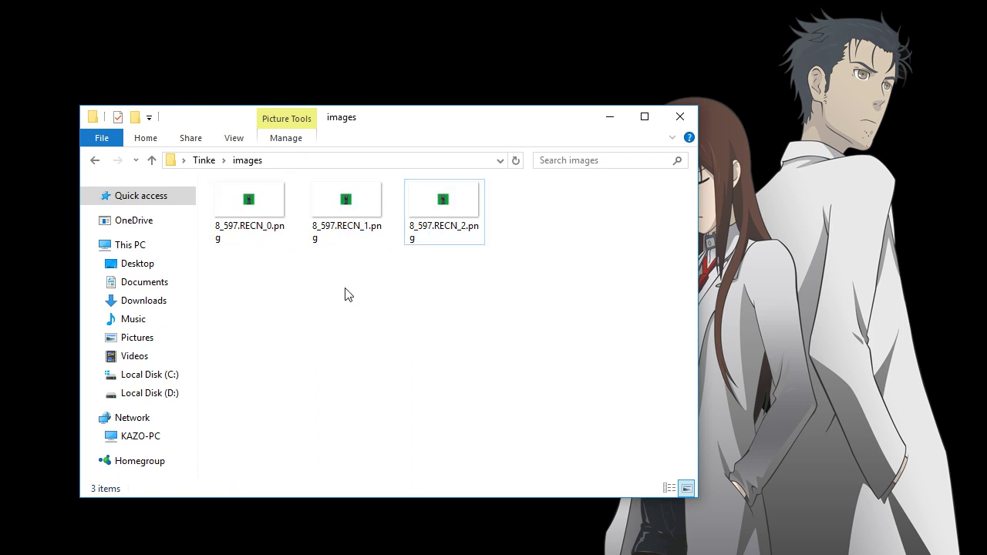
# Open 8_597.RECN_0.png in paint.net and move and widen the editor window so the whole workspace is usable
pyautogui.click(251, 199)
pyautogui.rightClick(256, 194)
pyautogui.click(226, 295)
pyautogui.click(225, 295)
pyautogui.rightClick(249, 187)
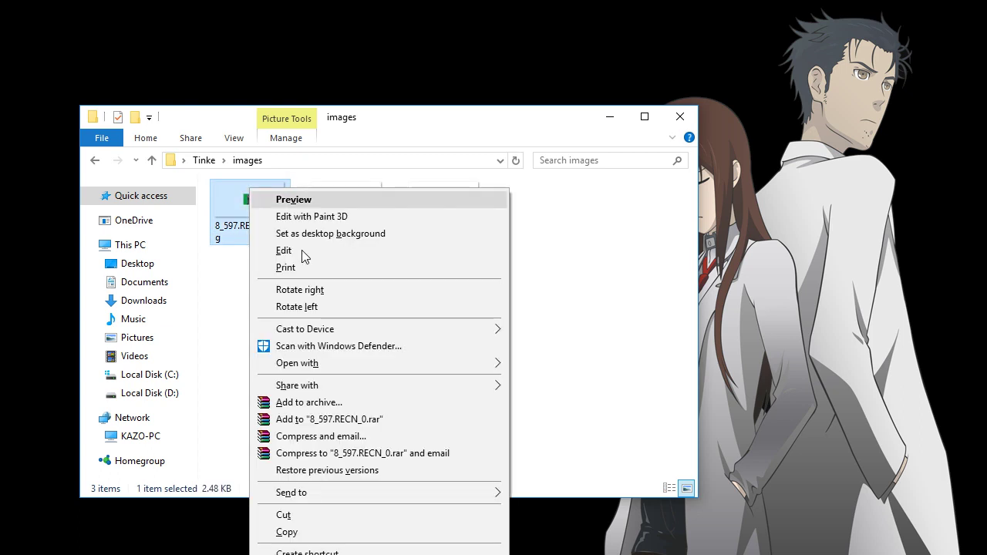
pyautogui.moveTo(324, 364)
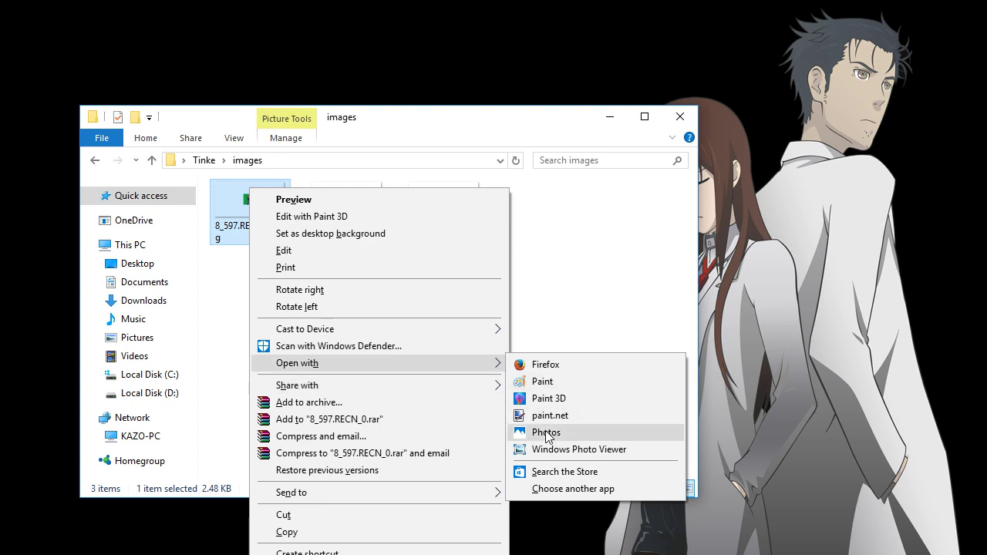
pyautogui.click(552, 416)
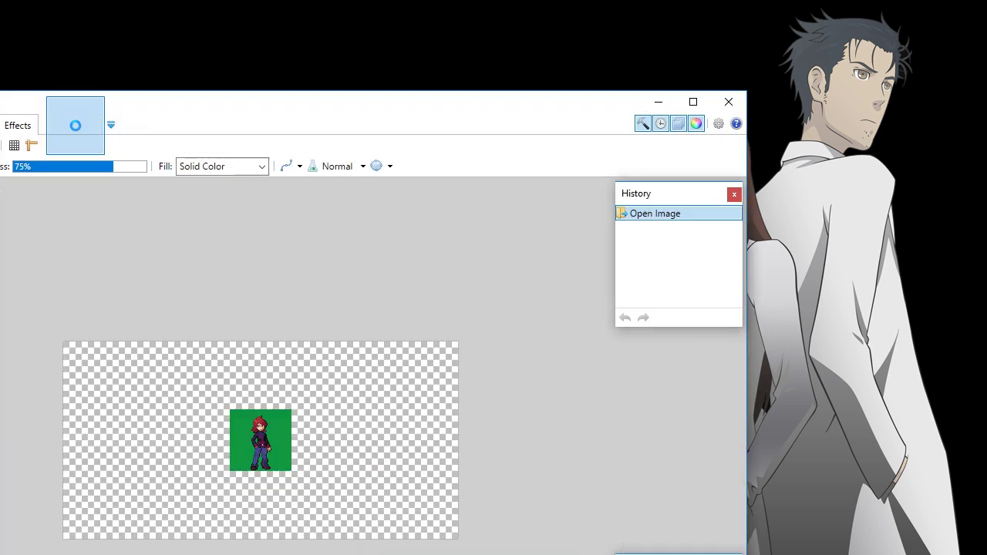
pyautogui.moveTo(23, 101)
pyautogui.mouseDown()
pyautogui.moveTo(78, 158)
pyautogui.moveTo(49, 198)
pyautogui.moveTo(106, 205)
pyautogui.moveTo(131, 96)
pyautogui.moveTo(113, 65)
pyautogui.mouseUp()
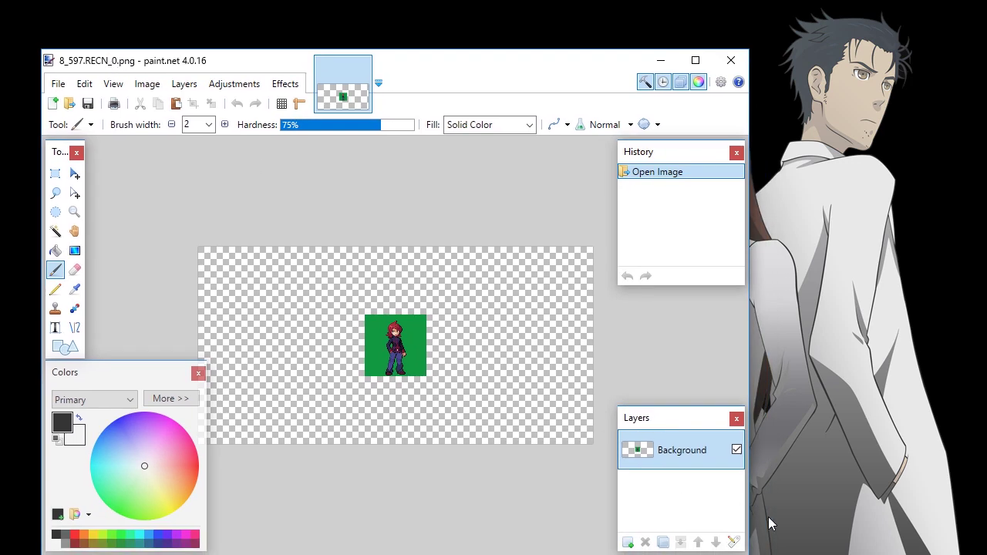
pyautogui.moveTo(751, 495); pyautogui.dragTo(773, 494)
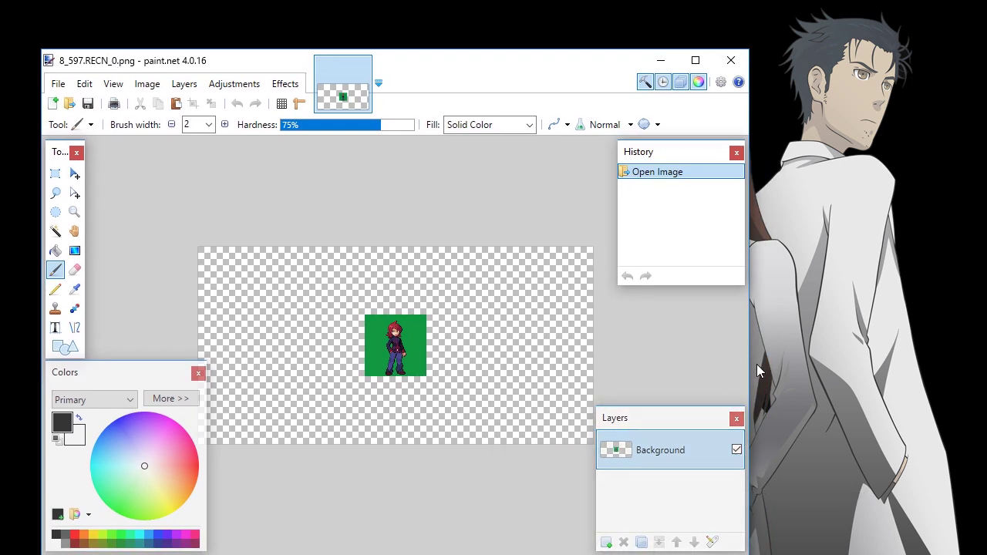
pyautogui.moveTo(751, 369); pyautogui.dragTo(865, 377)
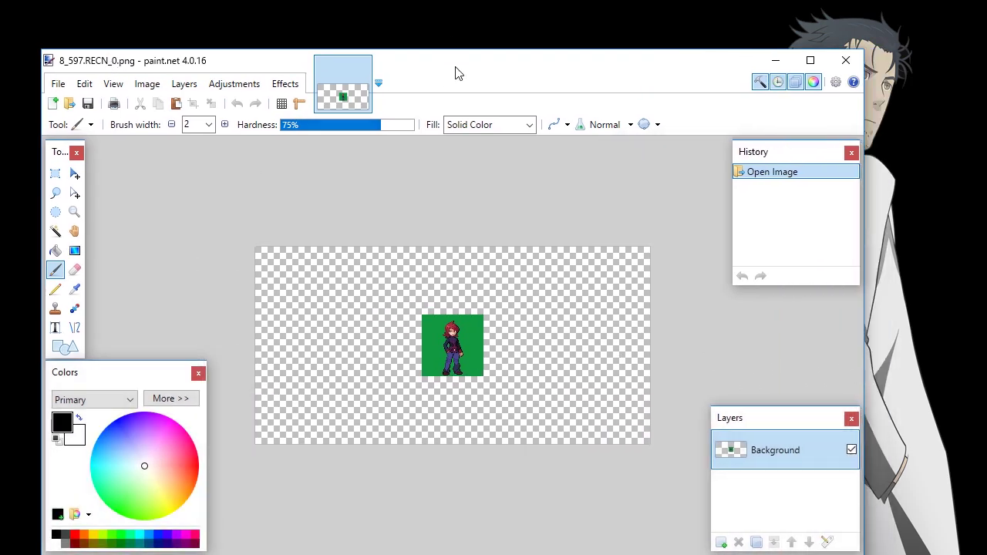
# Open 8_597.RECN_1.png and 8_597.RECN_2.png from the images folder as additional images in paint.net
pyautogui.moveTo(455, 74)
pyautogui.mouseDown()
pyautogui.moveTo(456, 310)
pyautogui.moveTo(455, 285)
pyautogui.mouseUp()
pyautogui.moveTo(324, 205); pyautogui.dragTo(403, 423)
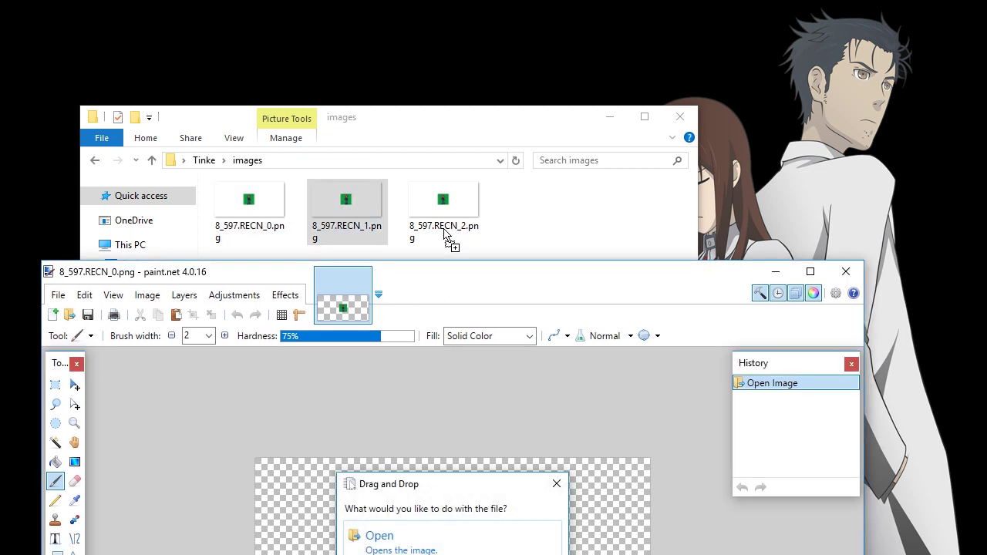
pyautogui.click(421, 550)
pyautogui.moveTo(444, 208)
pyautogui.mouseDown()
pyautogui.moveTo(496, 425)
pyautogui.moveTo(480, 324)
pyautogui.mouseUp()
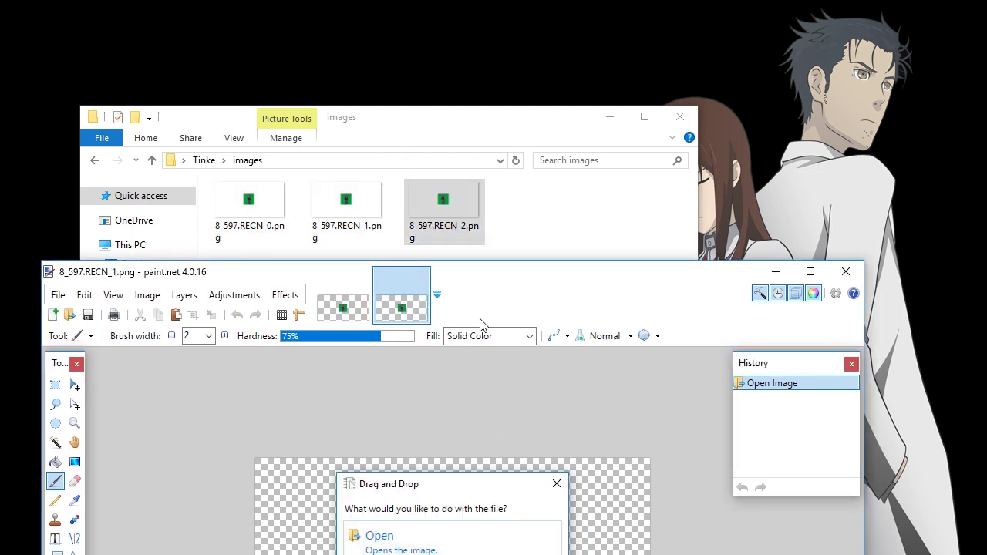
pyautogui.click(450, 547)
pyautogui.moveTo(562, 274); pyautogui.dragTo(559, 64)
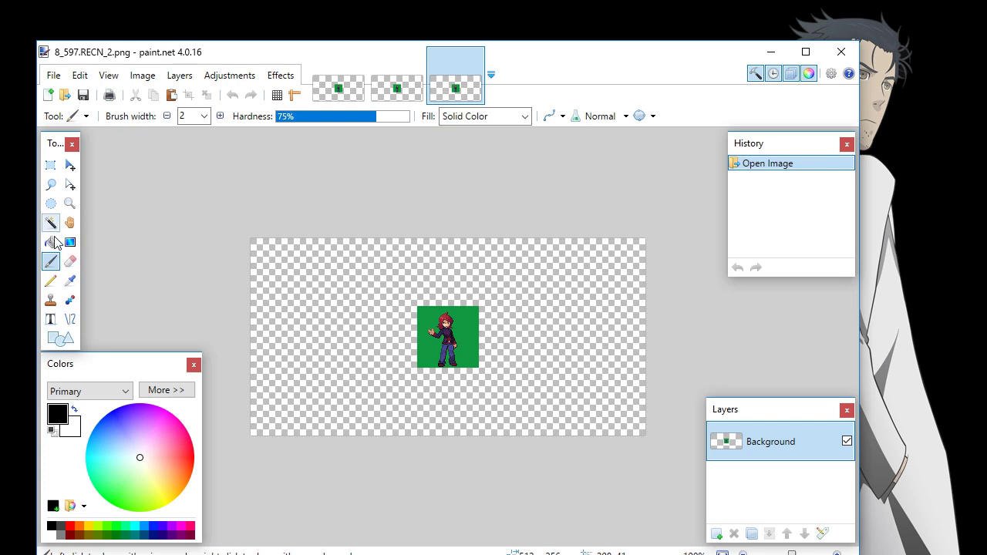
# Draw a black 0 with the Pencil tool on the green background beside the sprite's head in 8_597.RECN_0.png
pyautogui.click(49, 283)
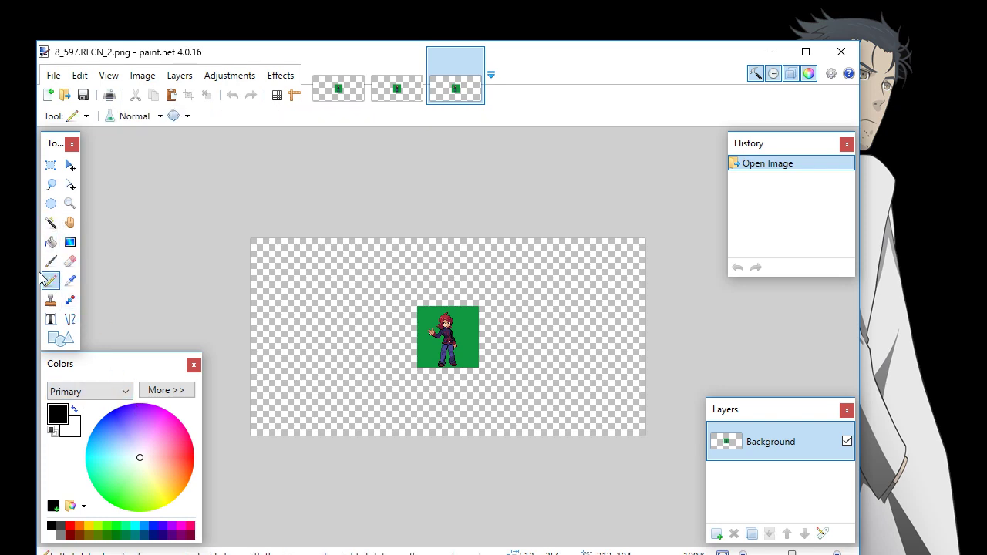
pyautogui.click(69, 282)
pyautogui.scroll(12, 482, 349)
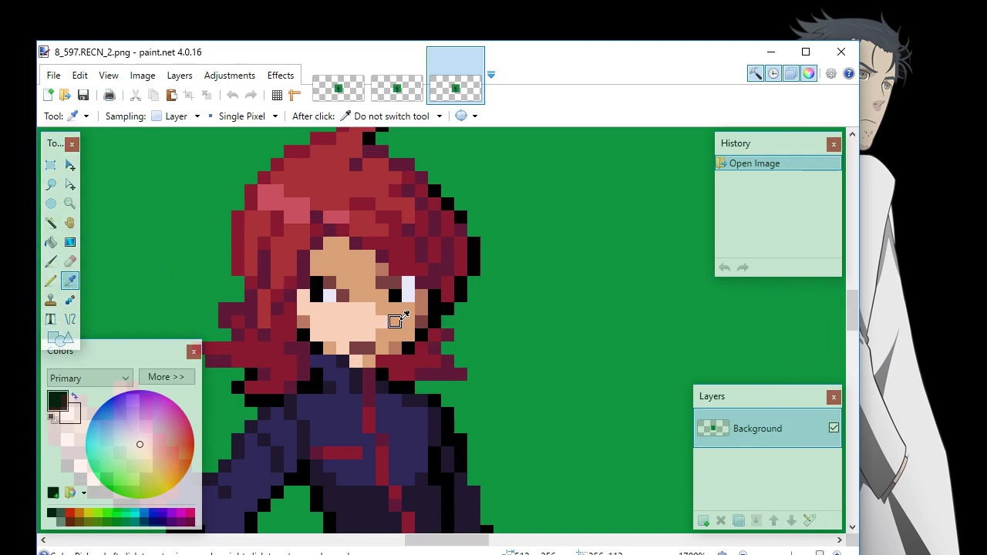
pyautogui.scroll(-9, 395, 320)
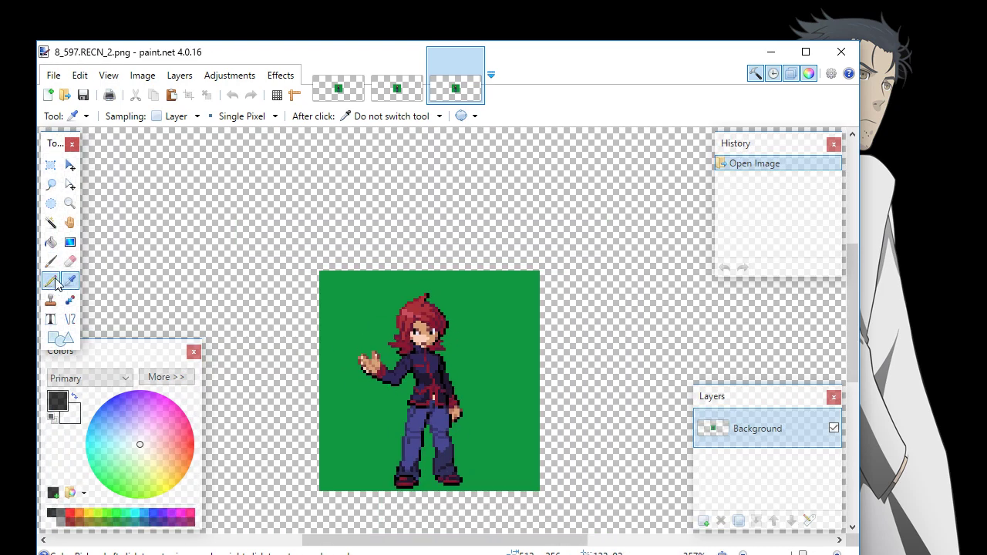
pyautogui.click(50, 280)
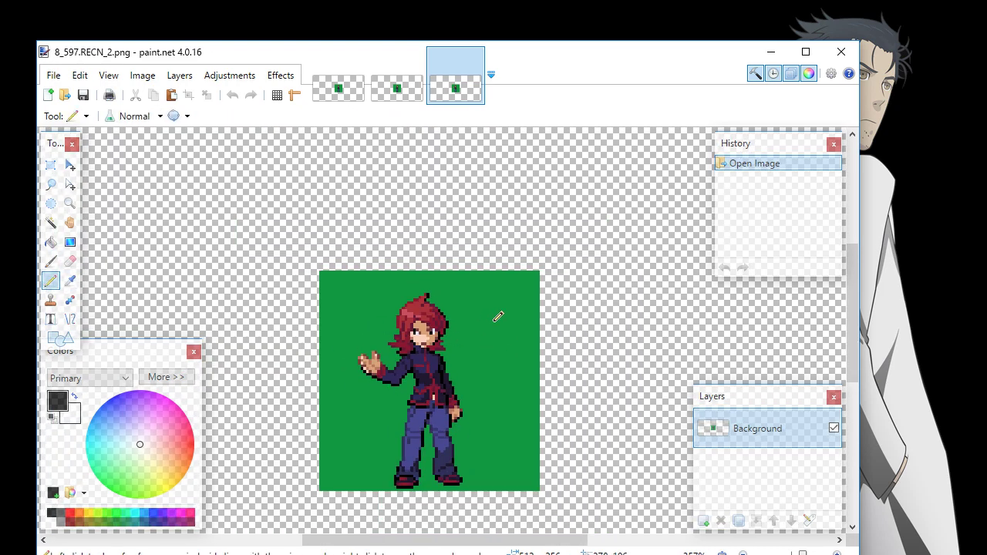
pyautogui.click(338, 91)
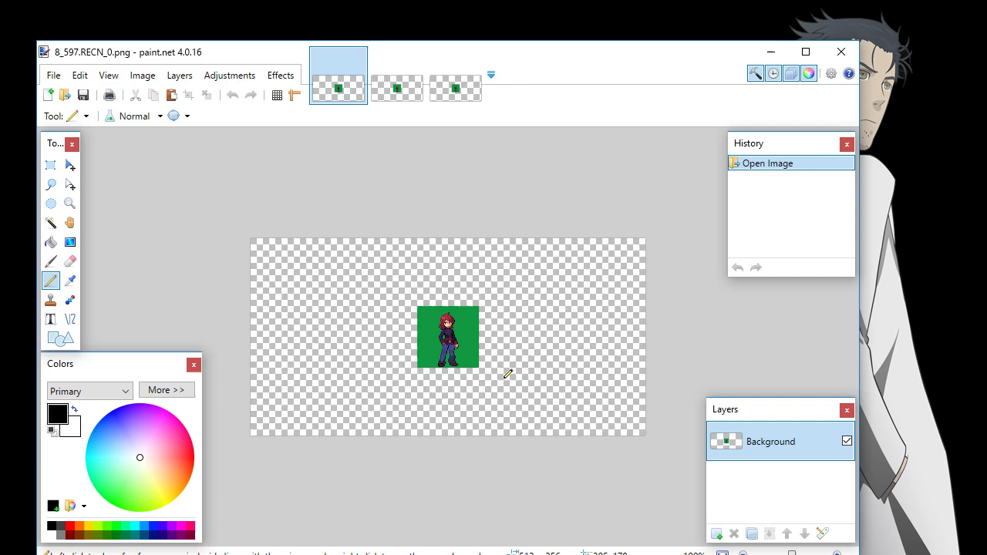
pyautogui.scroll(6, 482, 313)
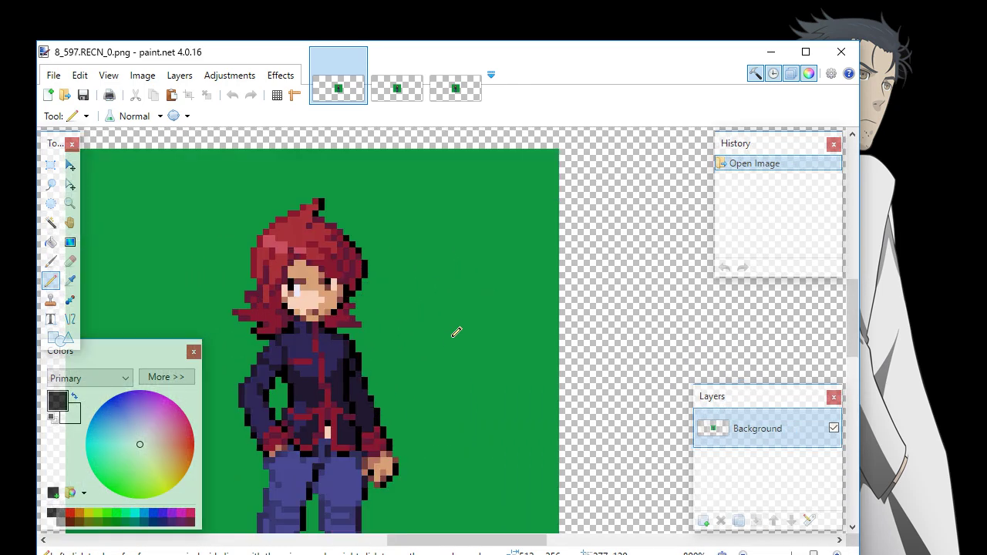
pyautogui.moveTo(460, 216)
pyautogui.mouseDown()
pyautogui.moveTo(520, 233)
pyautogui.moveTo(467, 216)
pyautogui.mouseUp()
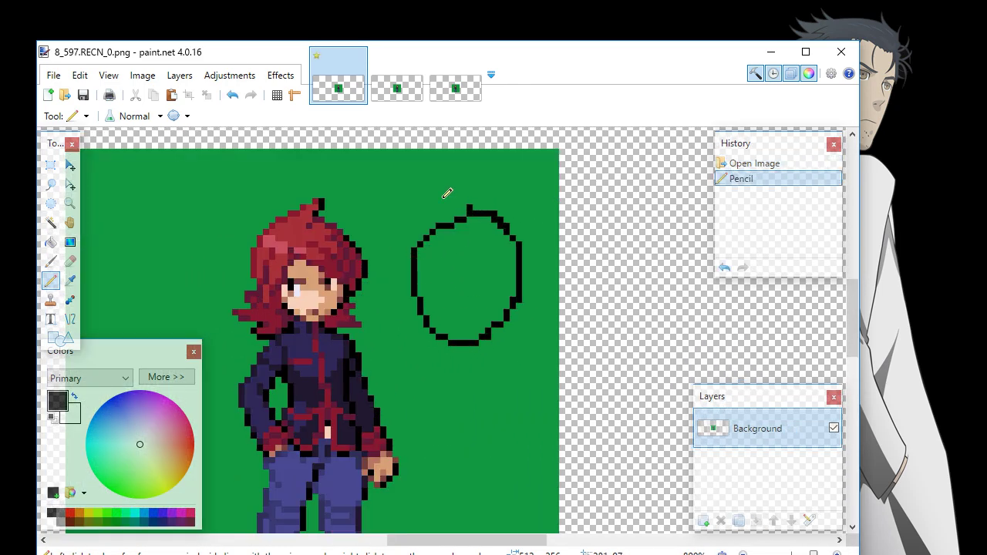
# Draw a black 1 with the Pencil tool on the green background beside the sprite in 8_597.RECN_1.png
pyautogui.click(397, 88)
pyautogui.scroll(6, 517, 349)
pyautogui.moveTo(453, 251); pyautogui.dragTo(459, 399)
# Draw a black 2 with the Pencil tool on the green background beside the sprite in 8_597.RECN_2.png
pyautogui.click(443, 87)
pyautogui.scroll(4, 497, 347)
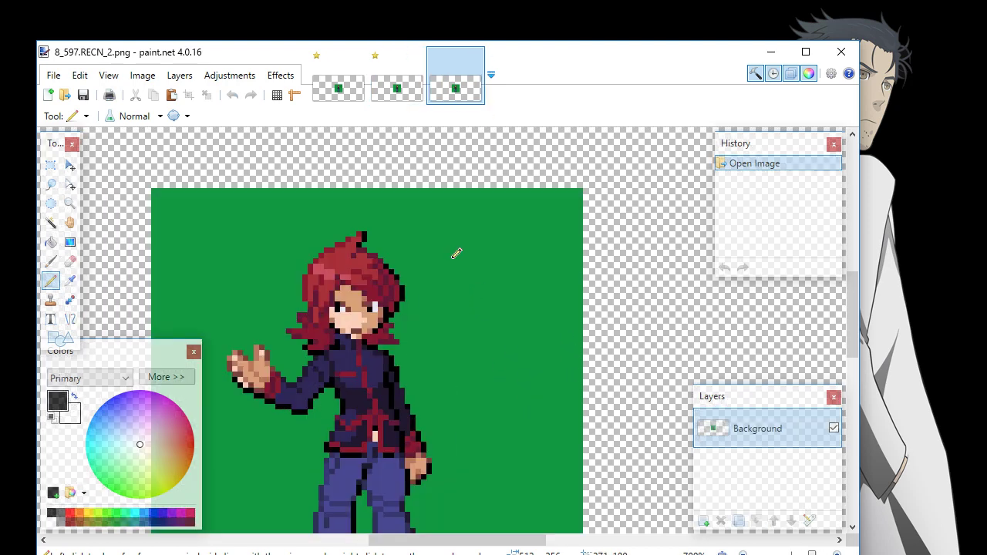
pyautogui.moveTo(456, 254)
pyautogui.mouseDown()
pyautogui.moveTo(474, 358)
pyautogui.moveTo(579, 363)
pyautogui.mouseUp()
pyautogui.scroll(-4, 430, 405)
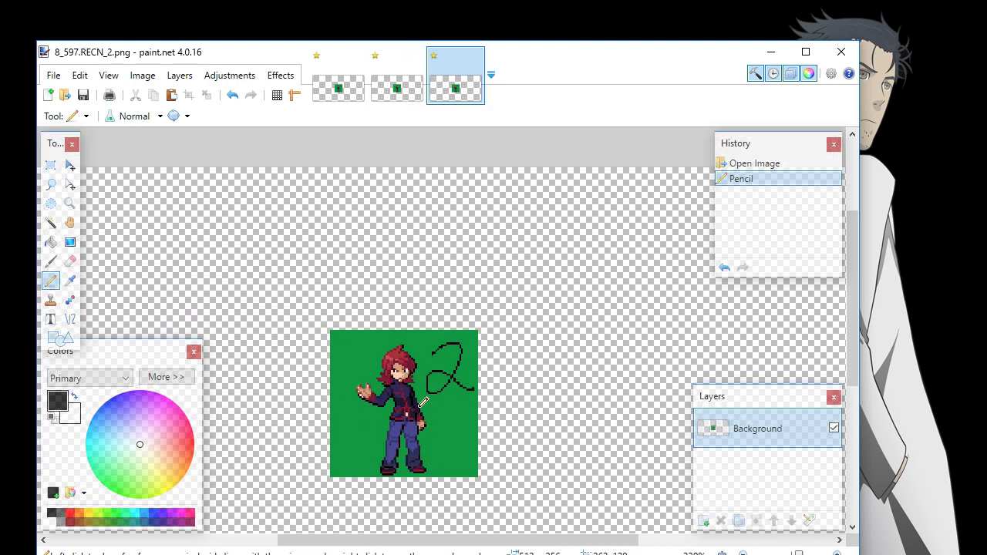
pyautogui.scroll(-3, 422, 402)
# Save the edited 8_597.RECN_2.png with the bit depth left on Auto-detect
pyautogui.click(53, 74)
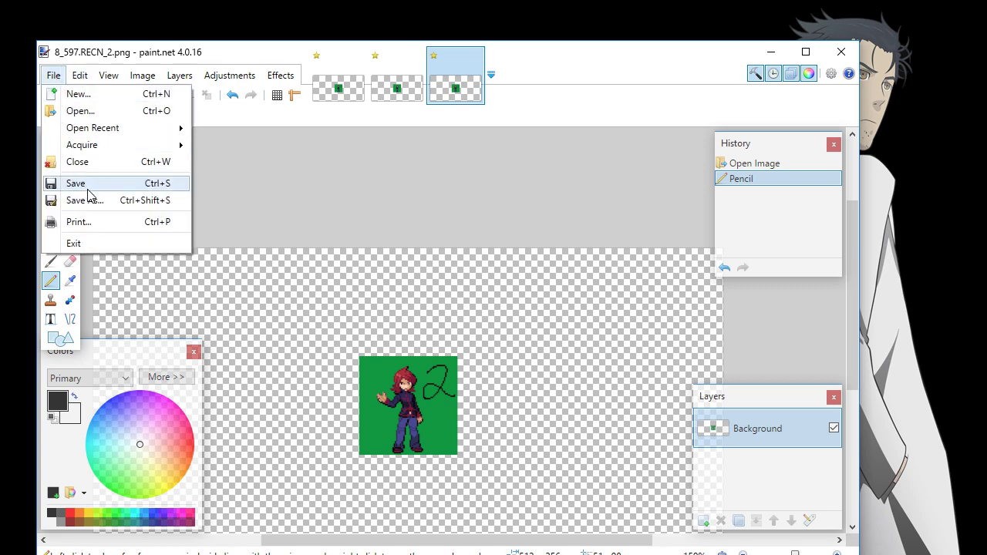
pyautogui.click(85, 185)
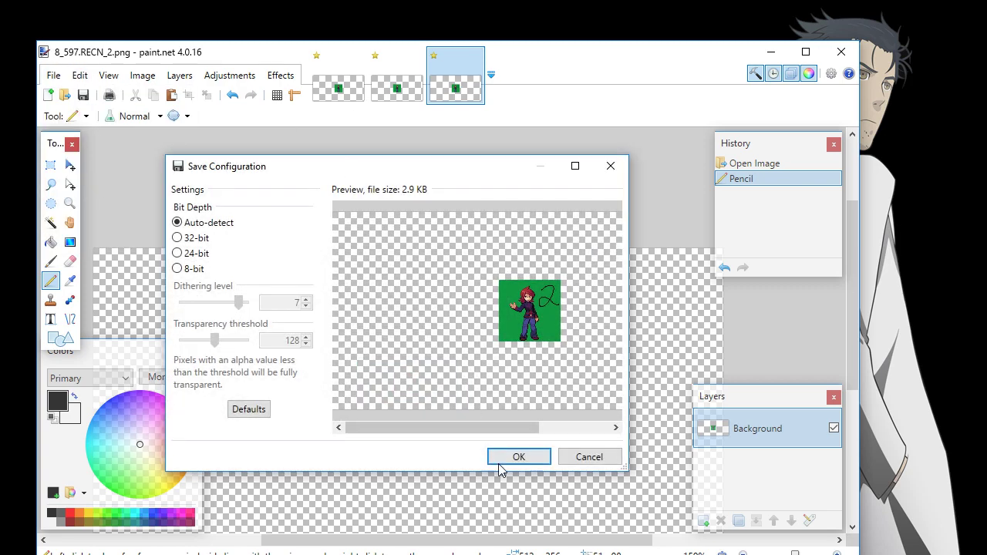
pyautogui.click(518, 456)
# Save the edited 8_597.RECN_1.png, accepting the default PNG save settings
pyautogui.click(396, 77)
pyautogui.click(53, 75)
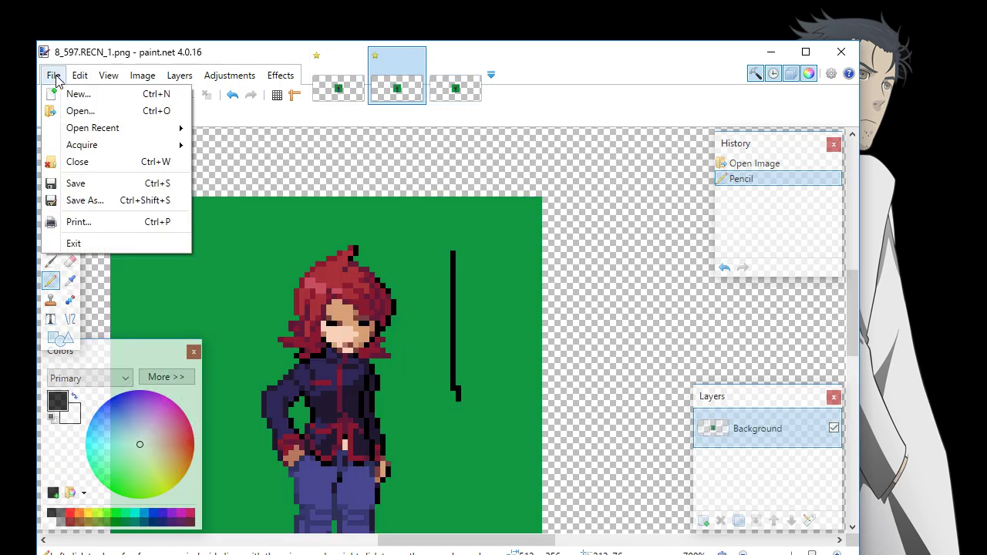
pyautogui.click(75, 183)
pyautogui.click(515, 458)
# Save the edited 8_597.RECN_0.png with the bit depth left on Auto-detect
pyautogui.click(324, 85)
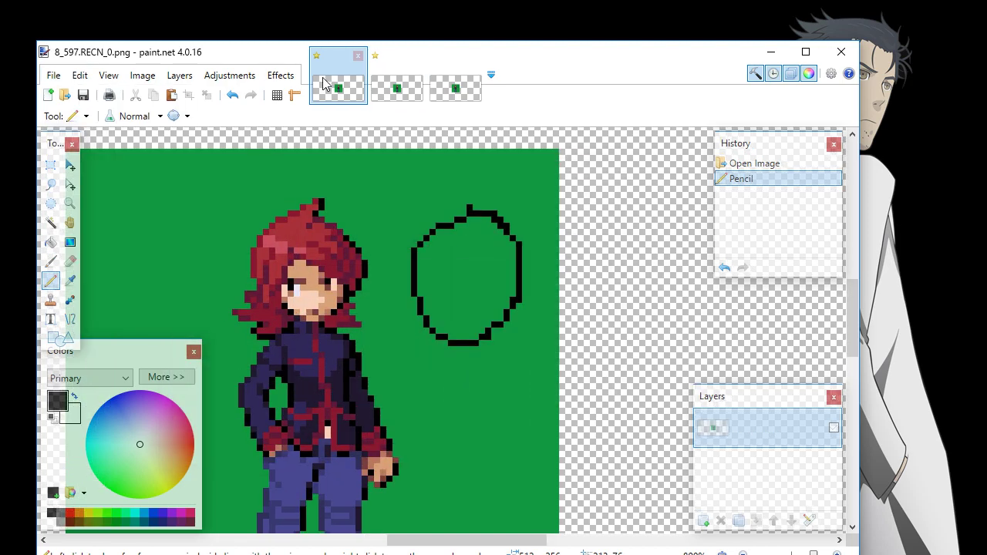
pyautogui.click(53, 75)
pyautogui.click(77, 184)
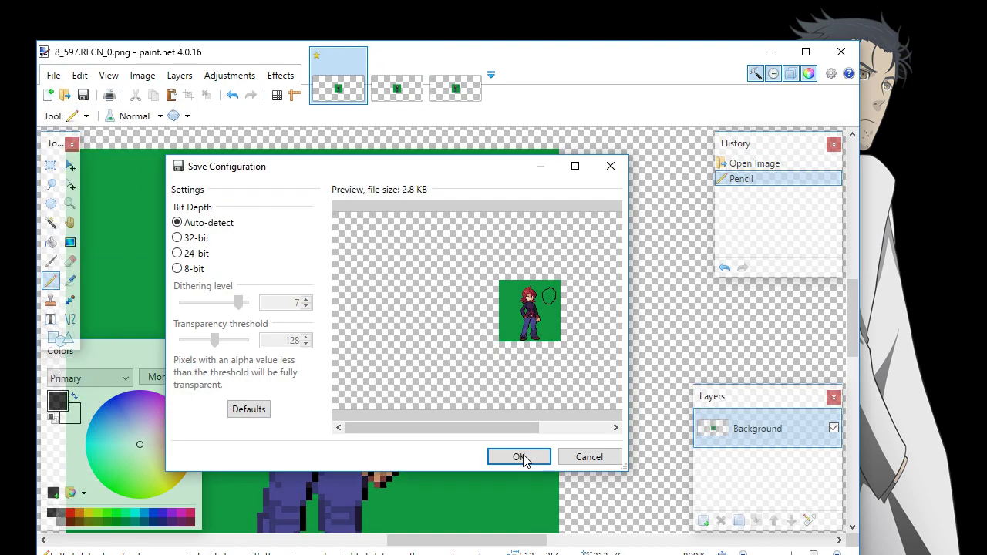
pyautogui.click(519, 456)
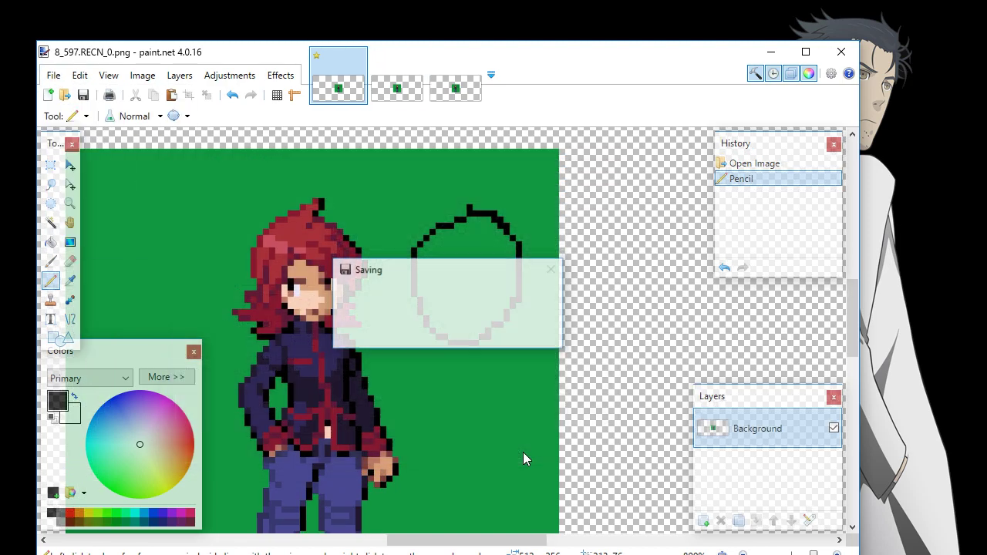
# Close paint.net and check the edited 8_597.RECN_0.png in Windows Photo Viewer, closing the viewer again
pyautogui.click(841, 52)
pyautogui.click(239, 207)
pyautogui.doubleClick(240, 206)
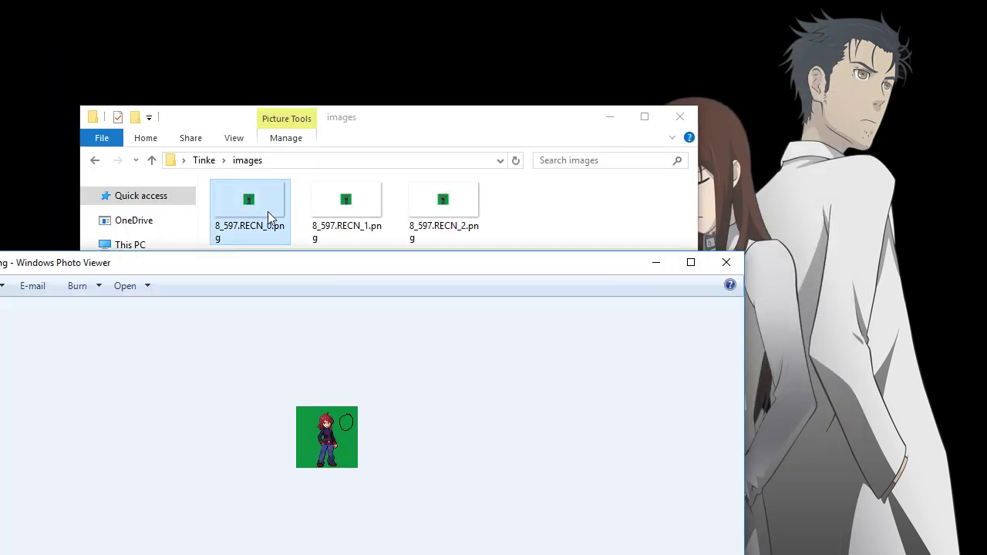
pyautogui.click(726, 262)
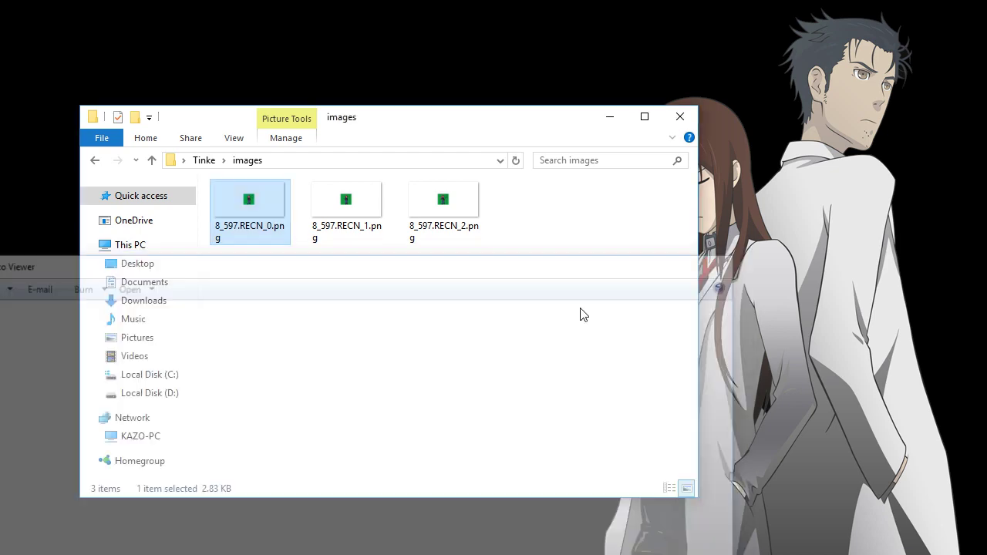
# Switch back to Tinke and select the bank CellAnime0 of 8_597.RECN
pyautogui.click(204, 160)
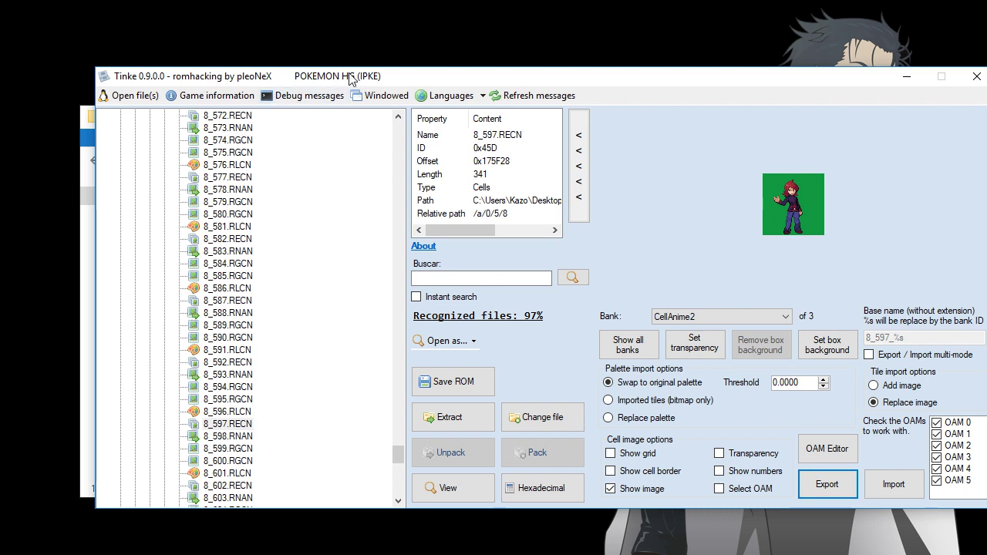
pyautogui.moveTo(349, 77); pyautogui.dragTo(303, 79)
pyautogui.click(643, 318)
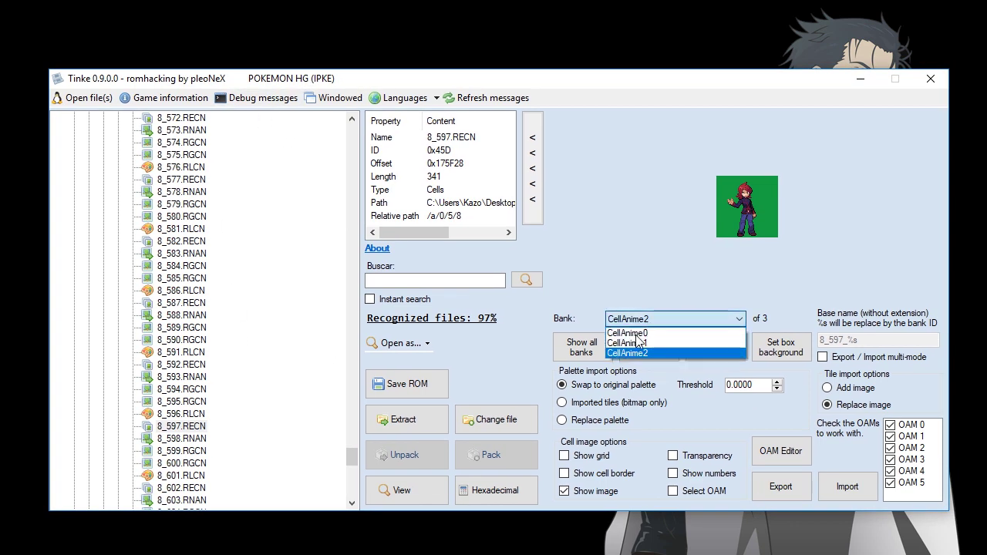
pyautogui.click(643, 331)
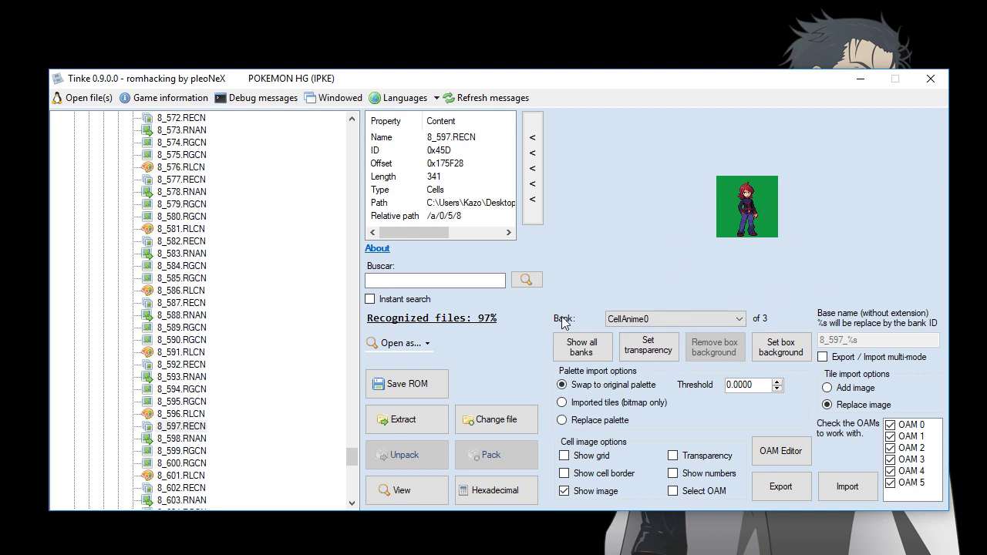
# Import 8_597.RECN_0.png into CellAnime0 with Swap to original palette as the palette import option
pyautogui.click(604, 425)
pyautogui.click(596, 386)
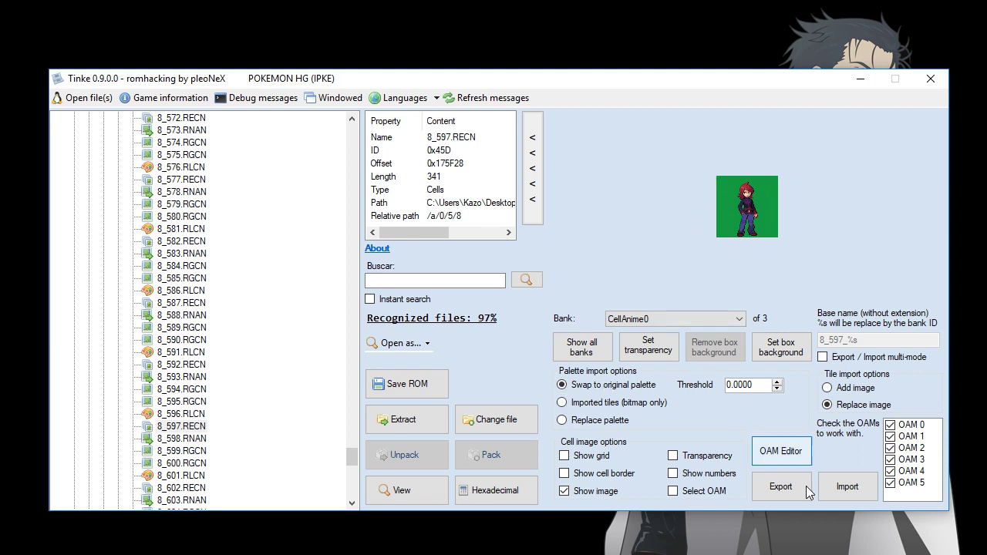
pyautogui.click(845, 492)
pyautogui.click(231, 202)
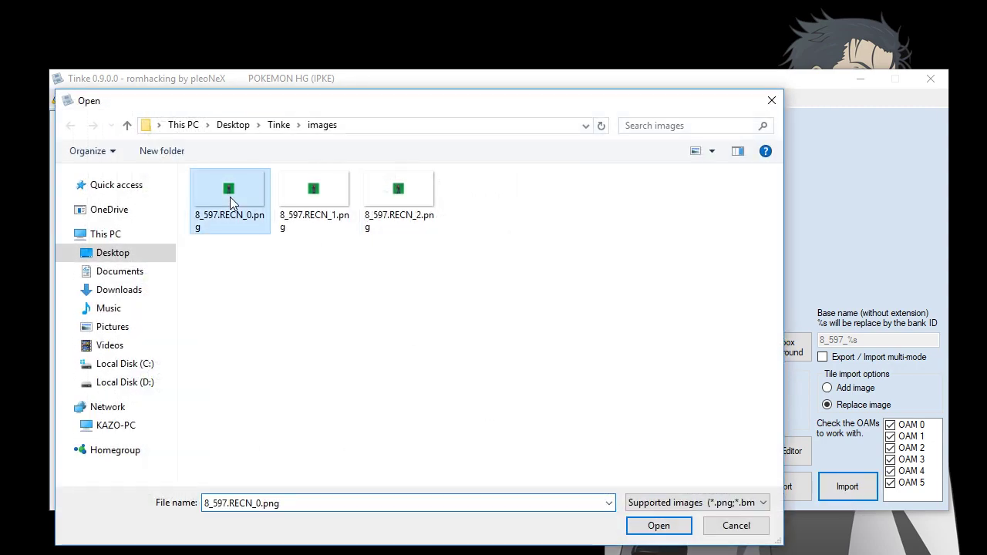
pyautogui.doubleClick(231, 202)
# Select the bank CellAnime1 and import the edited 8_597.RECN_1.png into it
pyautogui.click(648, 319)
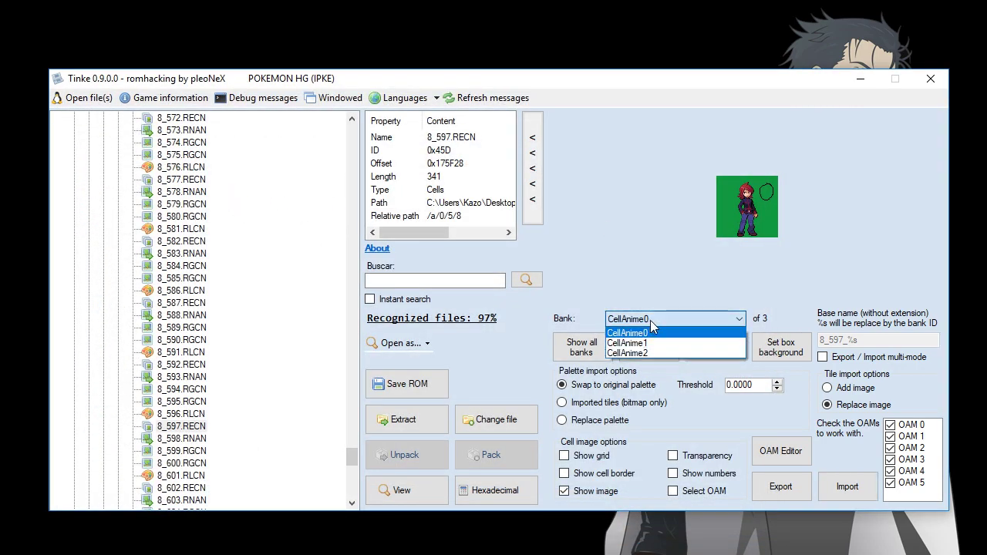
pyautogui.click(649, 343)
pyautogui.click(847, 486)
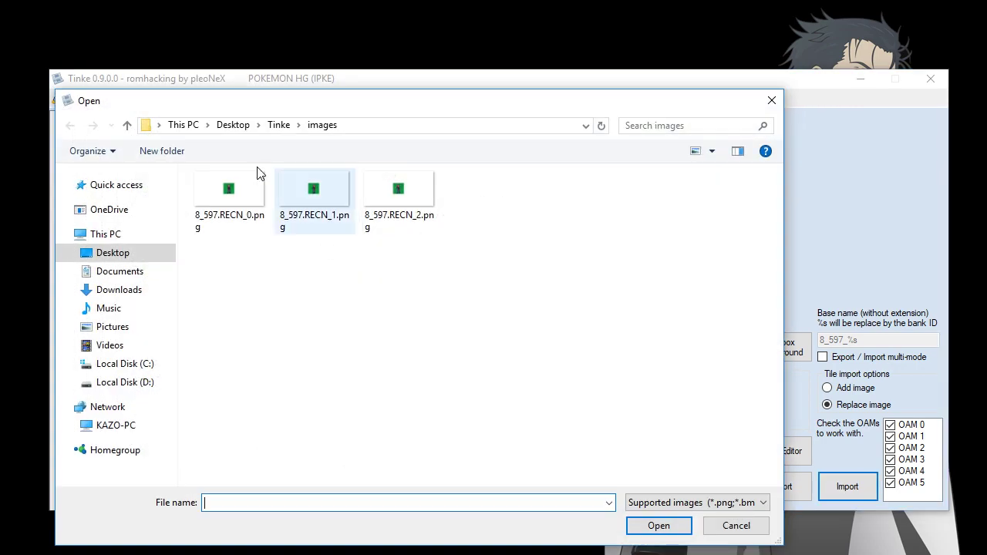
pyautogui.doubleClick(314, 197)
# Select the bank CellAnime2 and import the edited 8_597.RECN_2.png into it
pyautogui.click(674, 318)
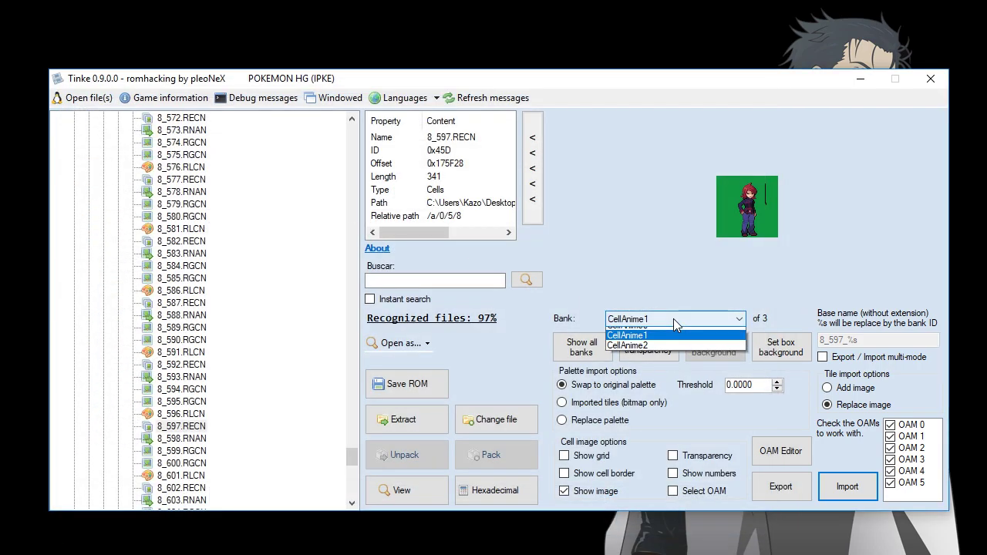
pyautogui.click(655, 359)
pyautogui.click(847, 487)
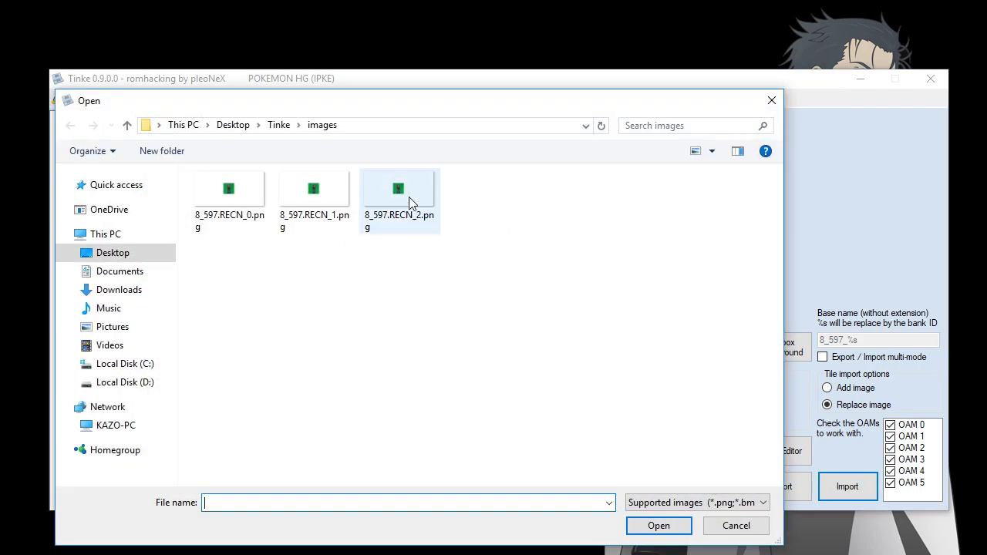
pyautogui.doubleClick(408, 197)
# Check the imported sprites by switching through the banks of 8_597.RECN
pyautogui.click(686, 319)
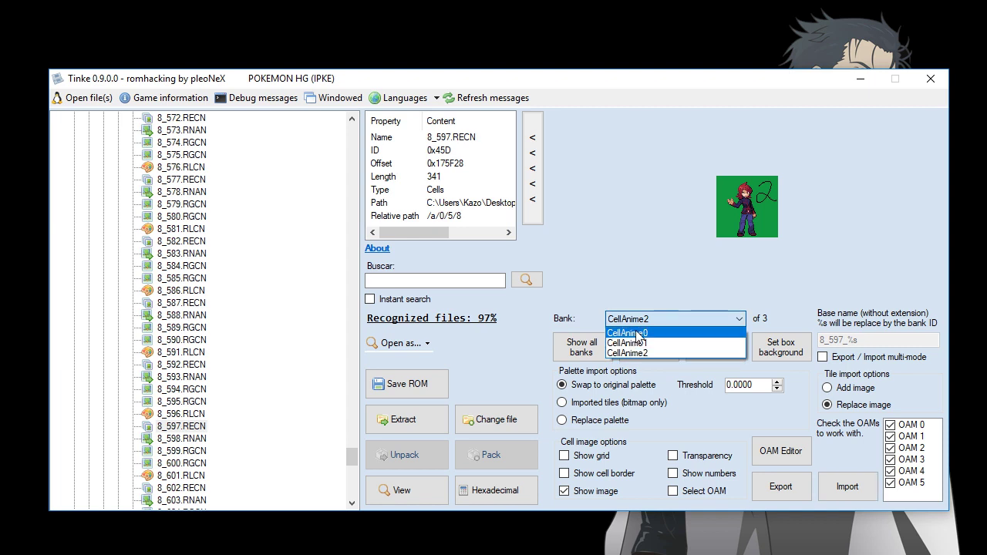
pyautogui.click(647, 329)
pyautogui.scroll(-1, 644, 325)
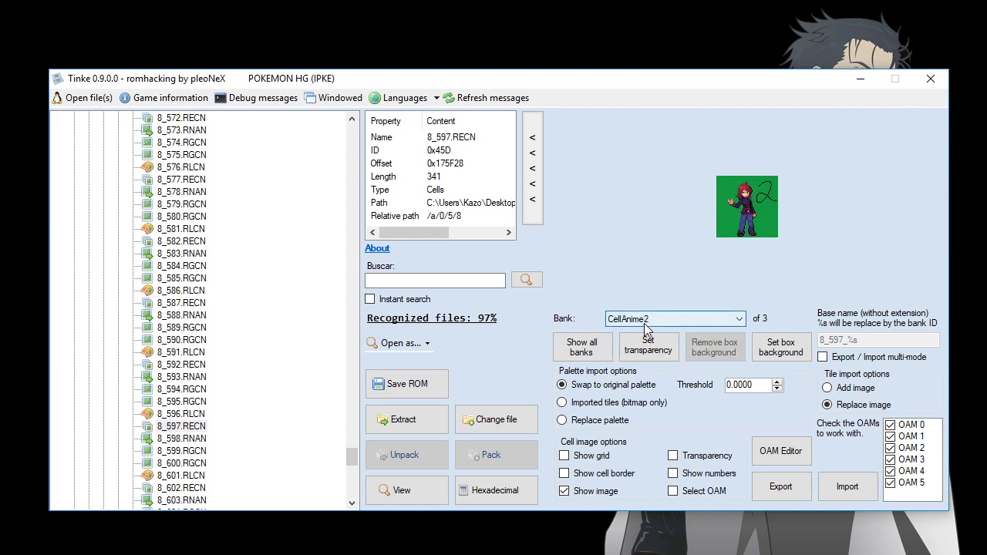
pyautogui.scroll(1, 646, 327)
pyautogui.scroll(-1, 646, 327)
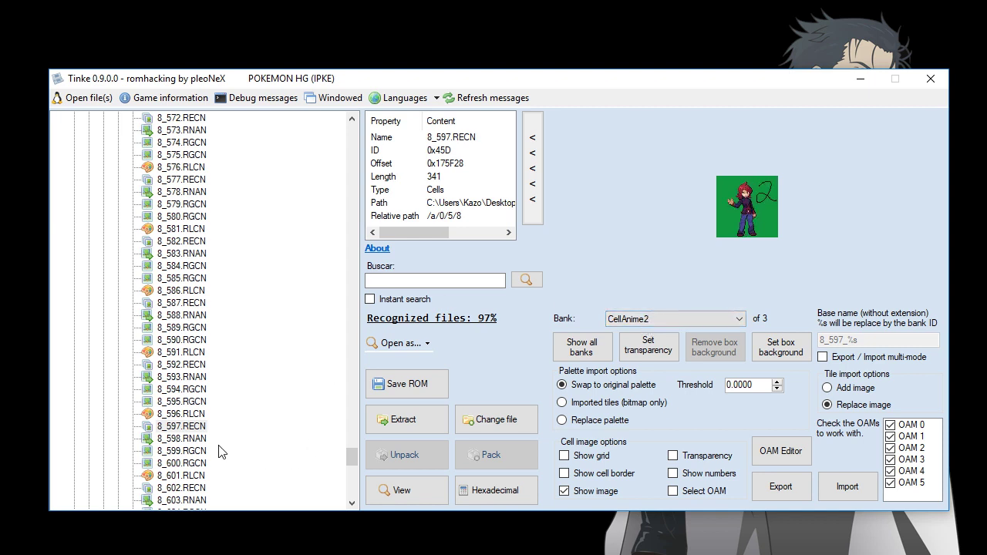
# View the tile file 8_595.RGCN and set its image width to 80
pyautogui.click(168, 402)
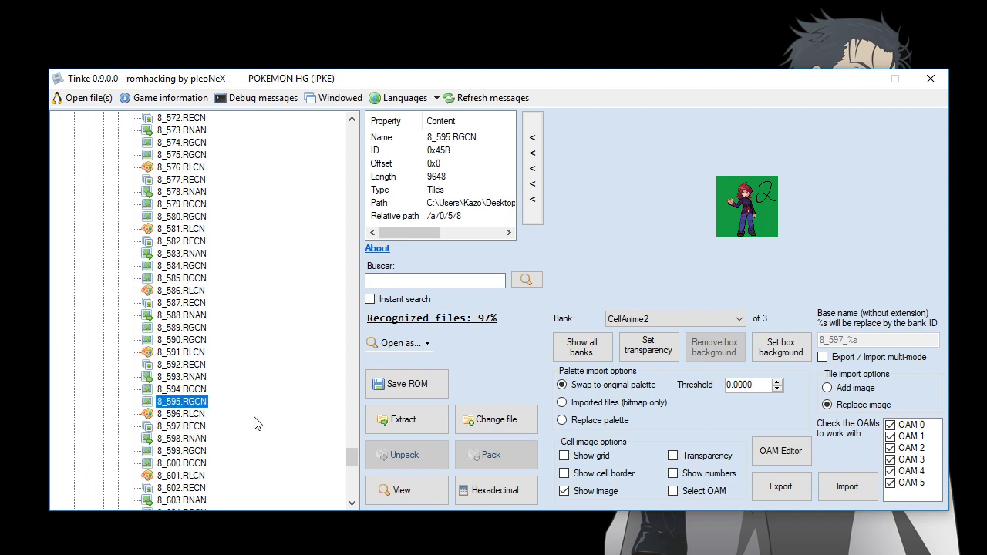
pyautogui.click(405, 491)
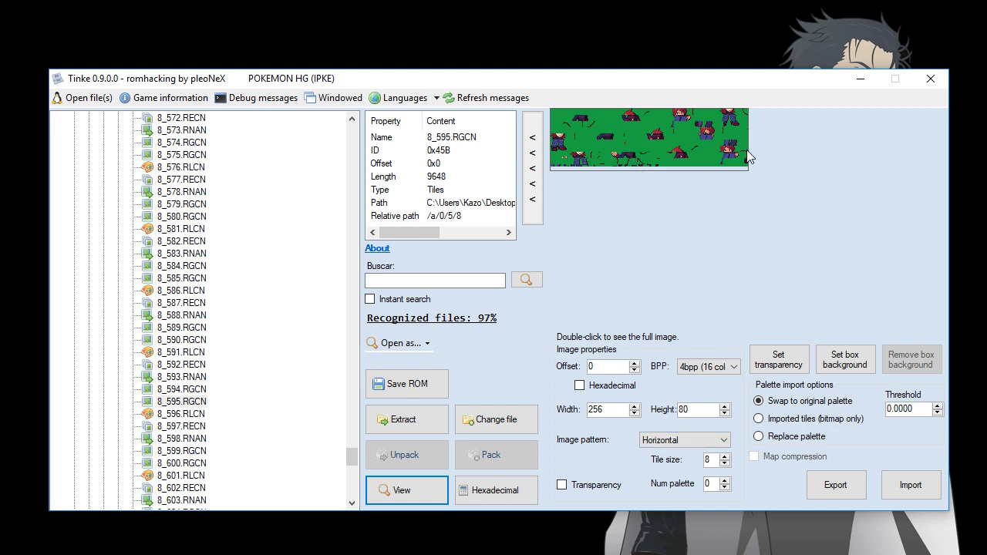
pyautogui.doubleClick(597, 410)
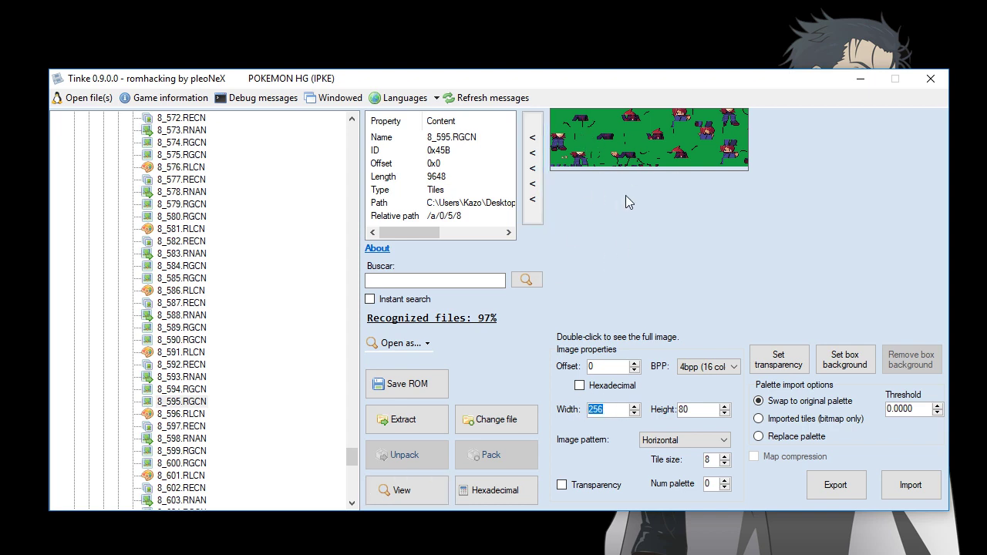
pyautogui.click(618, 409)
pyautogui.write('80')
pyautogui.click(701, 411)
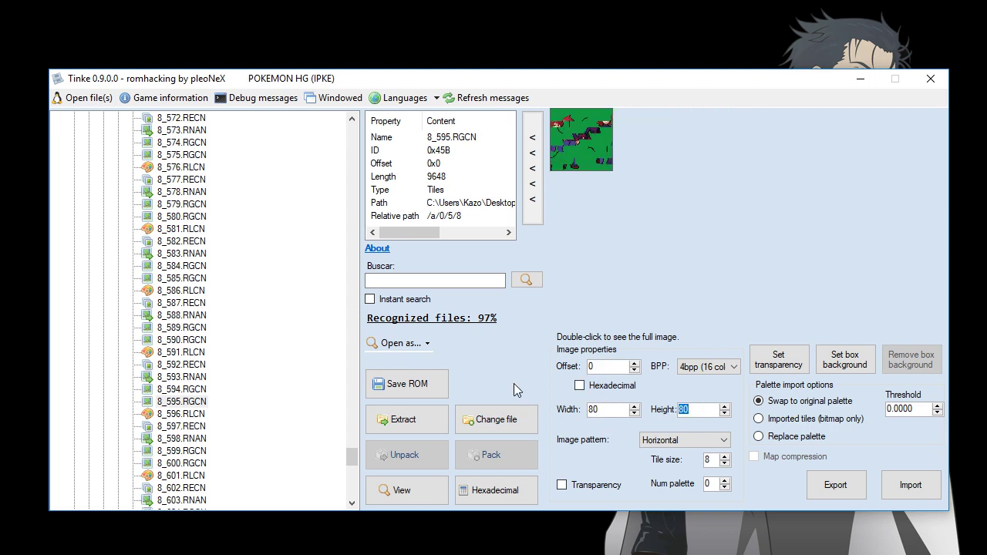
# Select package 8 inside folder a/0/5 and pack its modified files
pyautogui.click(171, 427)
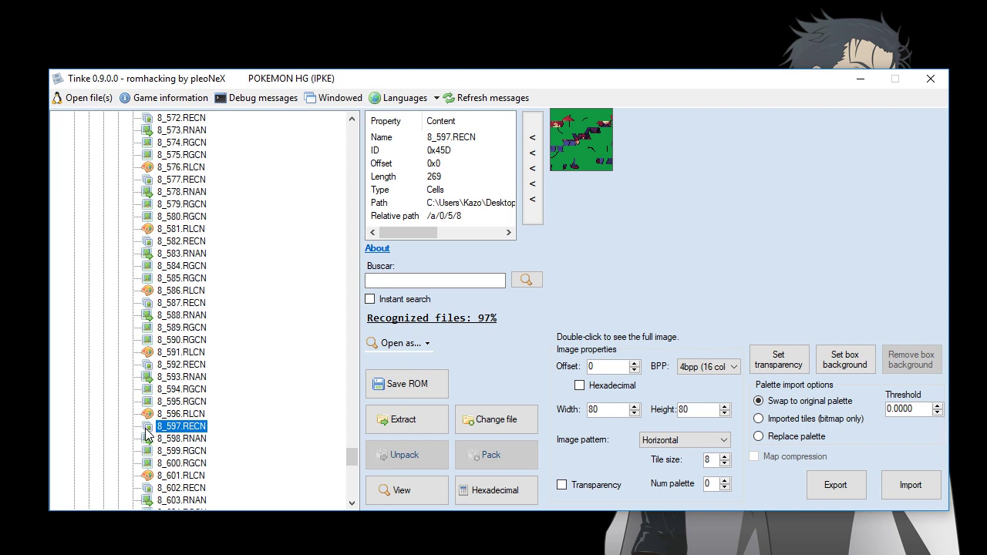
pyautogui.click(187, 437)
pyautogui.click(180, 429)
pyautogui.moveTo(355, 458); pyautogui.dragTo(353, 132)
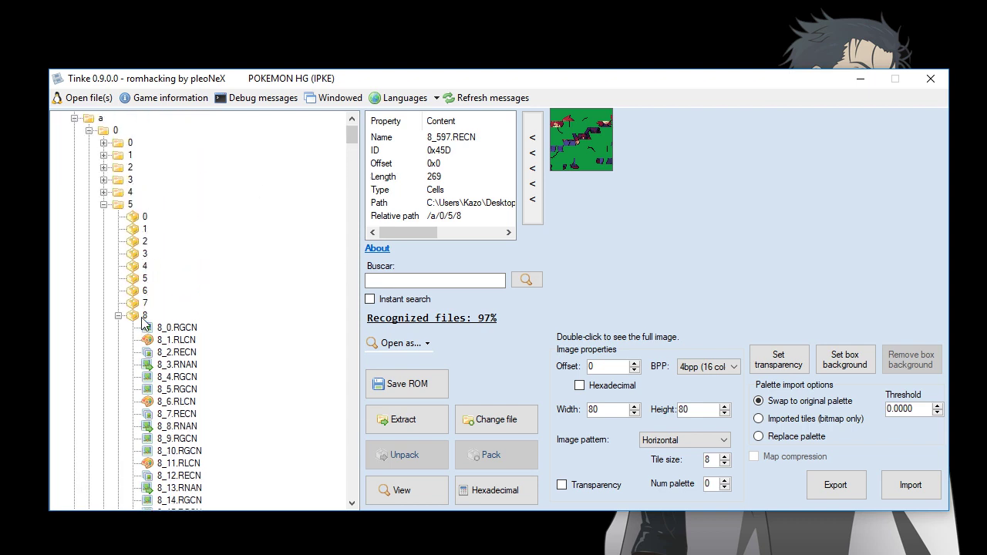
pyautogui.click(144, 316)
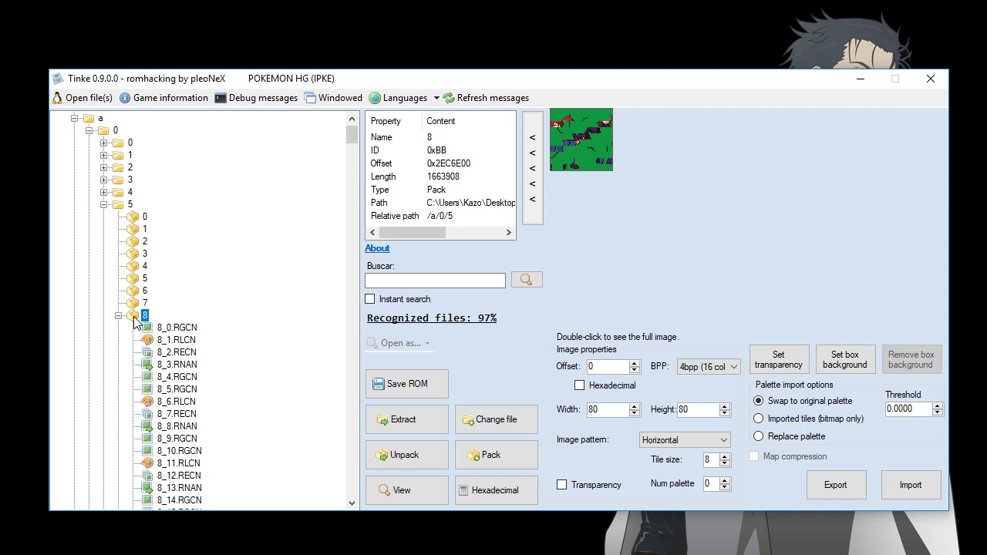
pyautogui.click(484, 457)
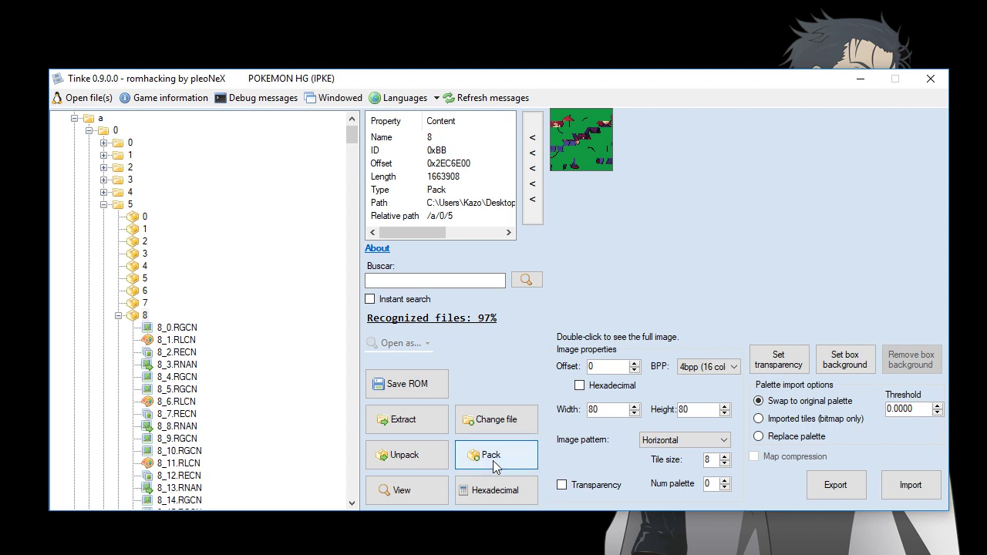
# Save the ROM in the Tinke folder as test.nds, replacing the existing file
pyautogui.click(139, 320)
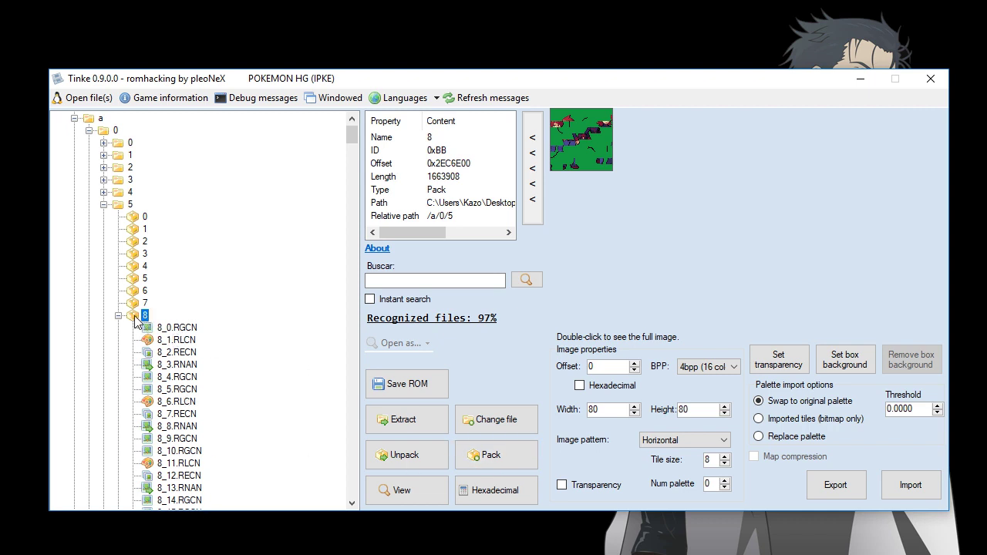
pyautogui.click(404, 387)
pyautogui.click(278, 126)
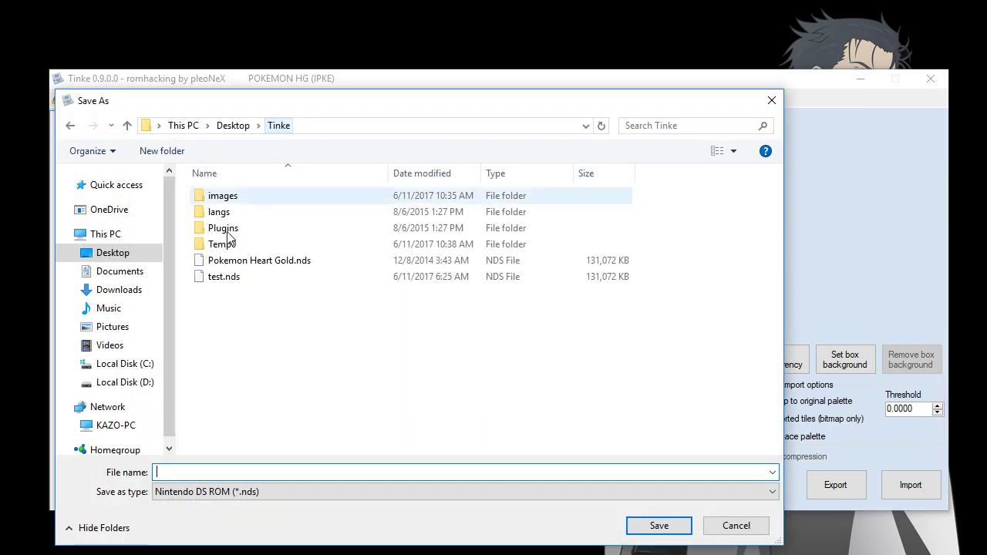
pyautogui.doubleClick(223, 277)
pyautogui.click(436, 390)
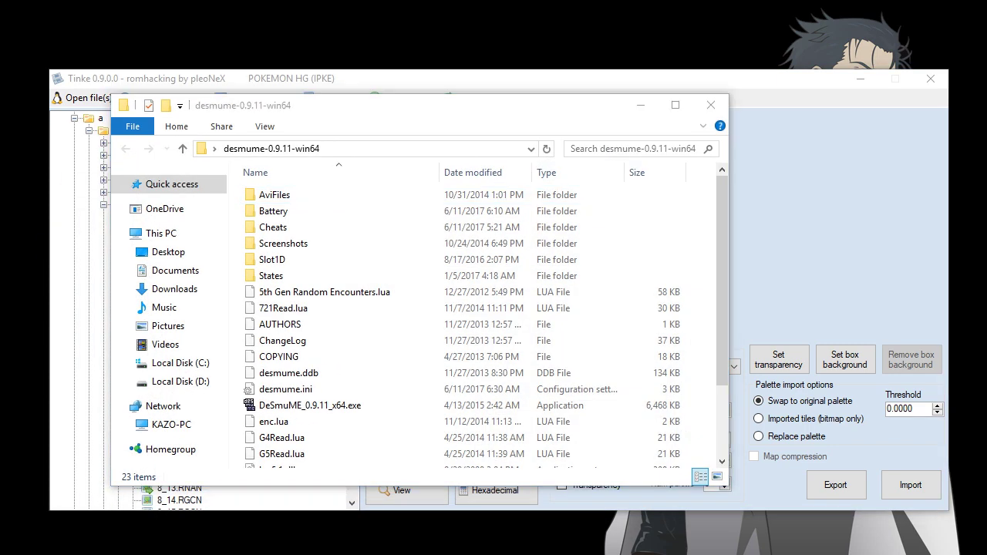
# Switch to DeSmuME by opening test.nds with DeSmuME_0.9.11_x64.exe and place its window over the folders
pyautogui.moveTo(287, 122); pyautogui.dragTo(502, 124)
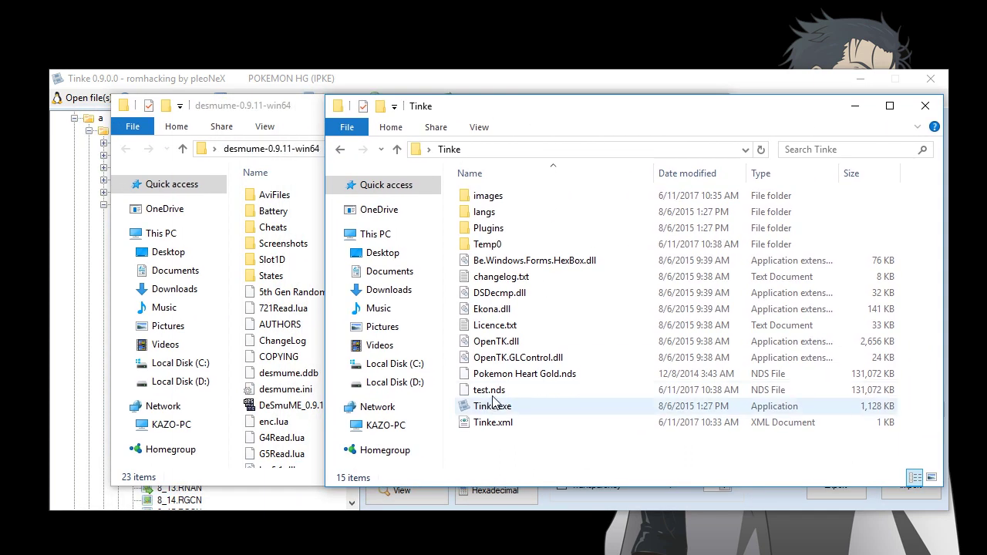
pyautogui.moveTo(488, 390); pyautogui.dragTo(287, 407)
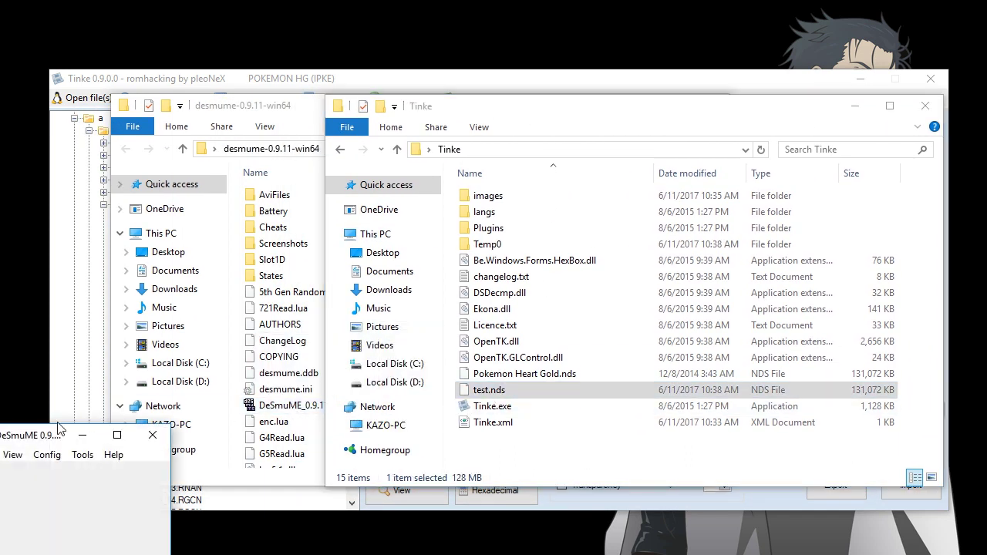
pyautogui.moveTo(48, 439); pyautogui.dragTo(248, 183)
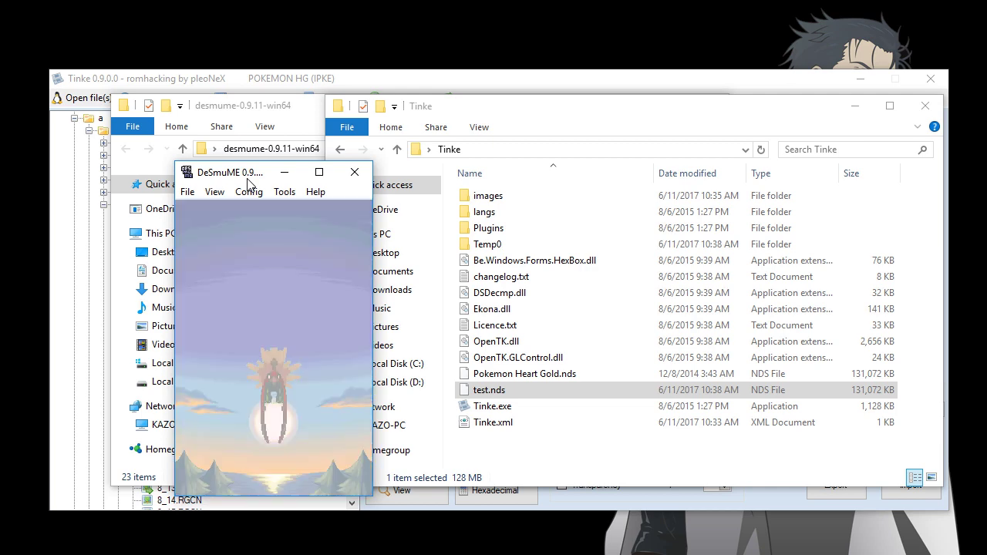
# Continue the saved game in Cherrygrove City and start the rival battle to check the edited trainer sprite
pyautogui.press('Return')
pyautogui.press('Return')
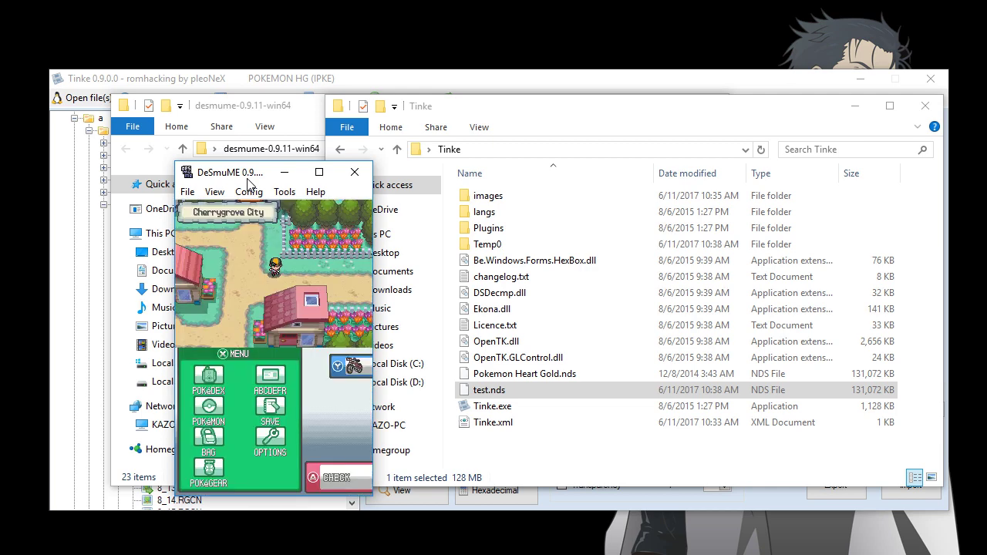
pyautogui.press('Right')
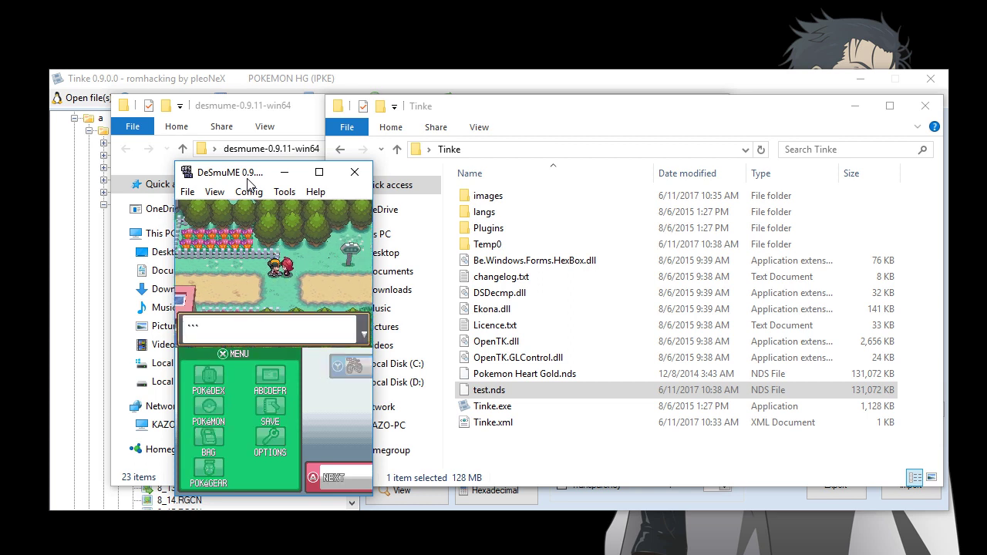
pyautogui.press('x')
pyautogui.press('x')
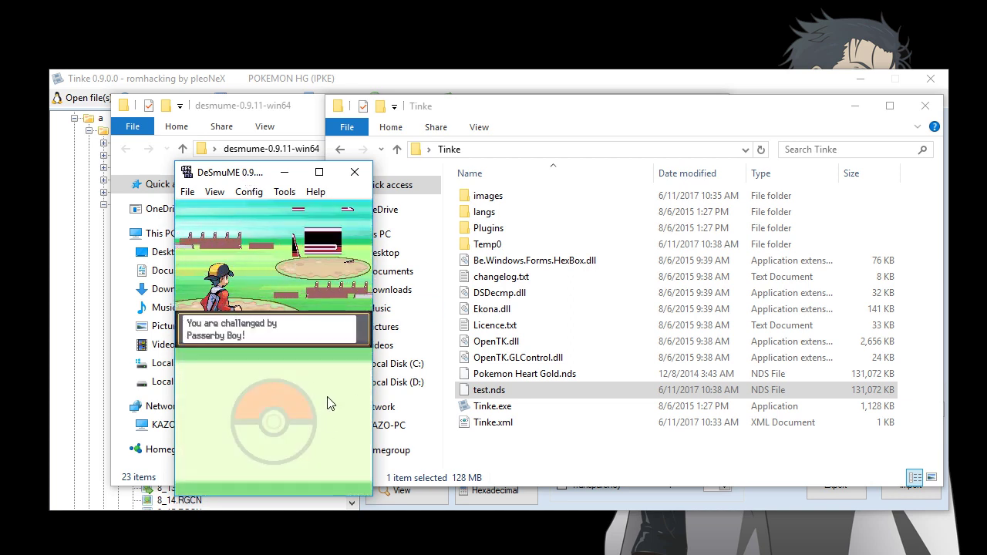
# Close DeSmuME, minimise the Tinke folder window and switch back to the Tinke program
pyautogui.moveTo(226, 173); pyautogui.dragTo(186, 188)
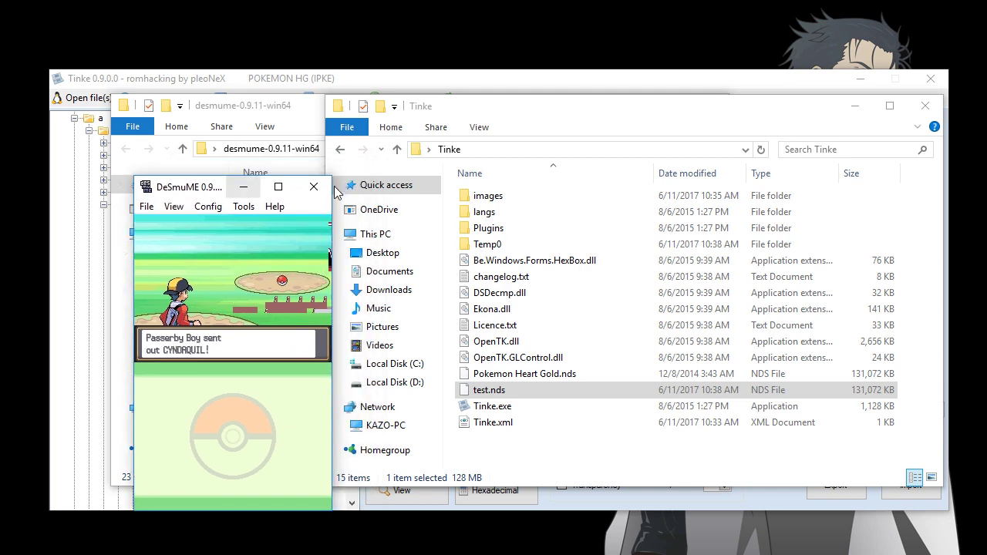
pyautogui.click(314, 186)
pyautogui.moveTo(829, 116); pyautogui.dragTo(725, 121)
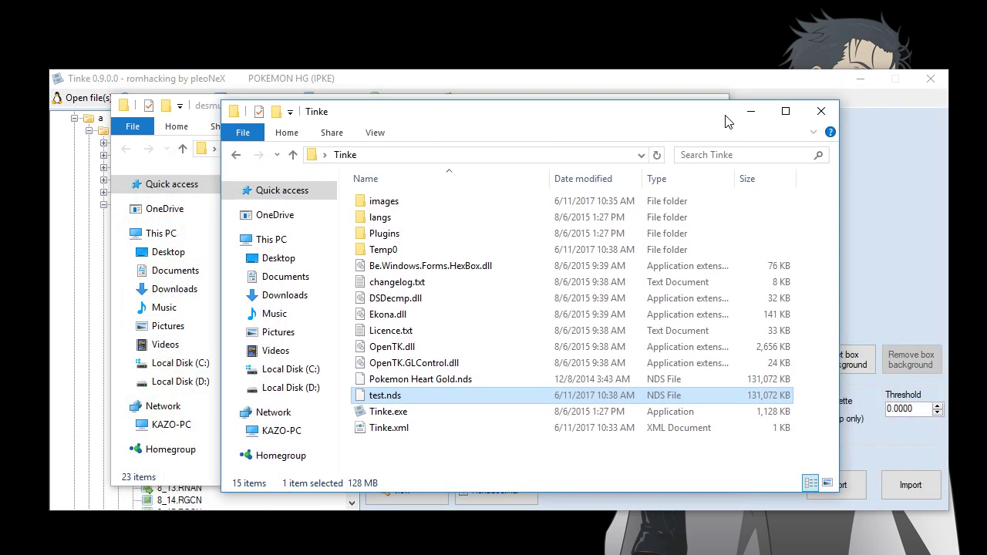
pyautogui.click(752, 115)
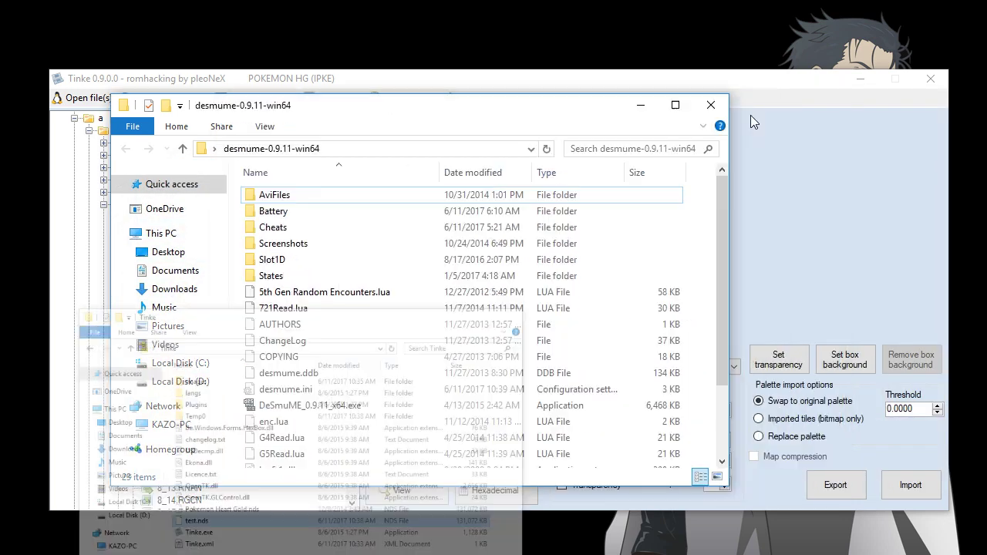
pyautogui.click(824, 87)
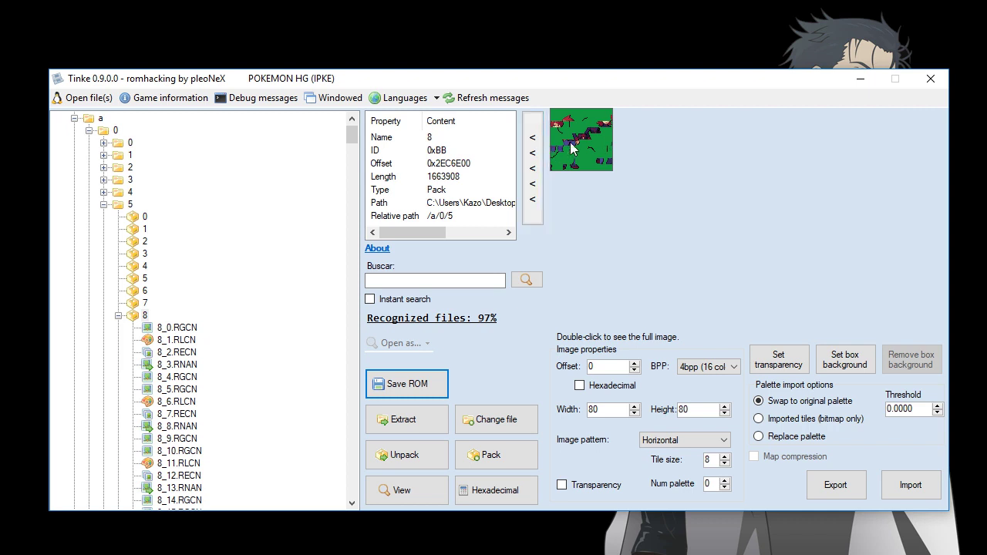
# Increase the height of the displayed tile image to 184, keeping the width at 80
pyautogui.moveTo(707, 409); pyautogui.dragTo(666, 413)
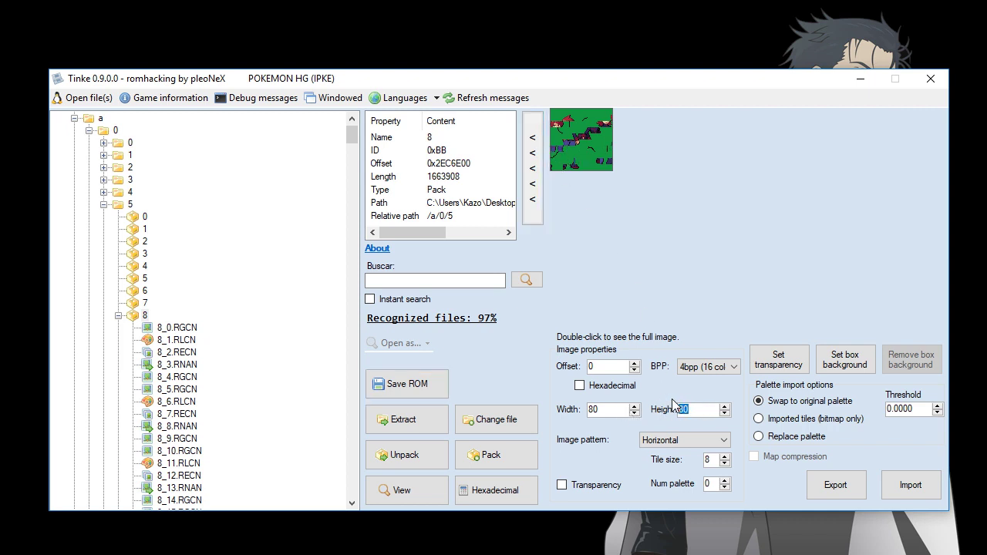
pyautogui.click(612, 412)
pyautogui.press('Up')
pyautogui.press('Up')
pyautogui.press('Up')
pyautogui.press('Up')
pyautogui.press('Up')
pyautogui.press('Up')
pyautogui.press('Up')
pyautogui.press('Up')
pyautogui.press('Up')
pyautogui.press('Up')
pyautogui.press('Up')
pyautogui.press('Up')
pyautogui.press('Up')
pyautogui.press('Up')
pyautogui.press('Up')
pyautogui.press('Up')
pyautogui.press('Up')
pyautogui.press('Up')
pyautogui.press('Up')
pyautogui.press('Up')
pyautogui.press('Up')
pyautogui.press('Up')
pyautogui.press('Up')
pyautogui.press('Up')
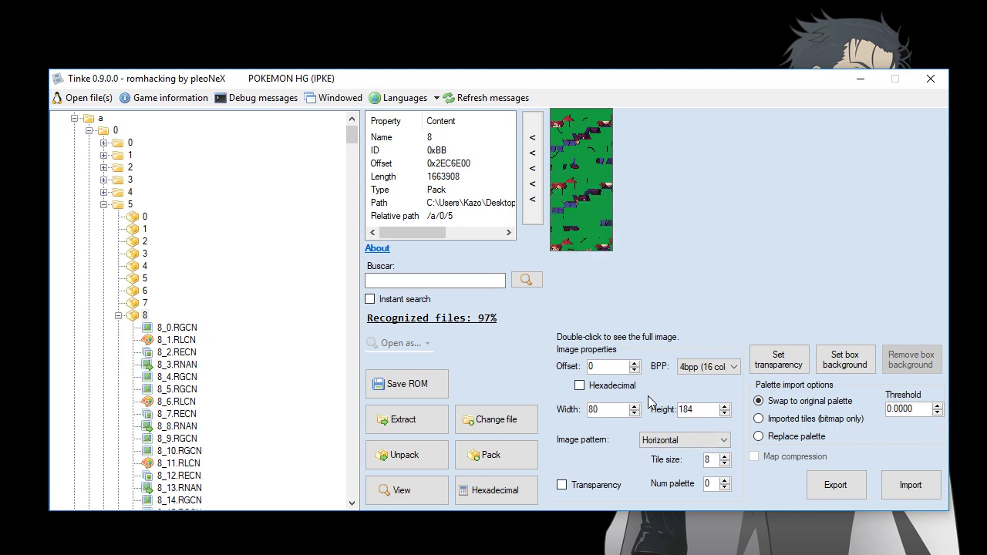
# Set the height of the displayed tile image to 240, keeping the width at 80
pyautogui.press('Down')
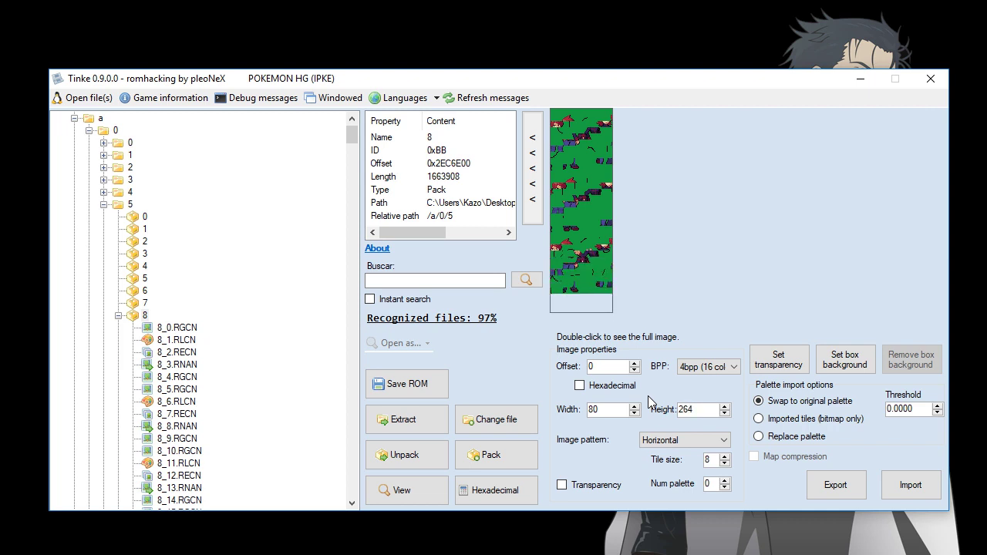
pyautogui.press('Down')
pyautogui.press('Down')
pyautogui.press('Down')
pyautogui.doubleClick(686, 410)
pyautogui.click(698, 409)
# Export the tile image as 8_595.RGCN.png into the images folder
pyautogui.click(841, 485)
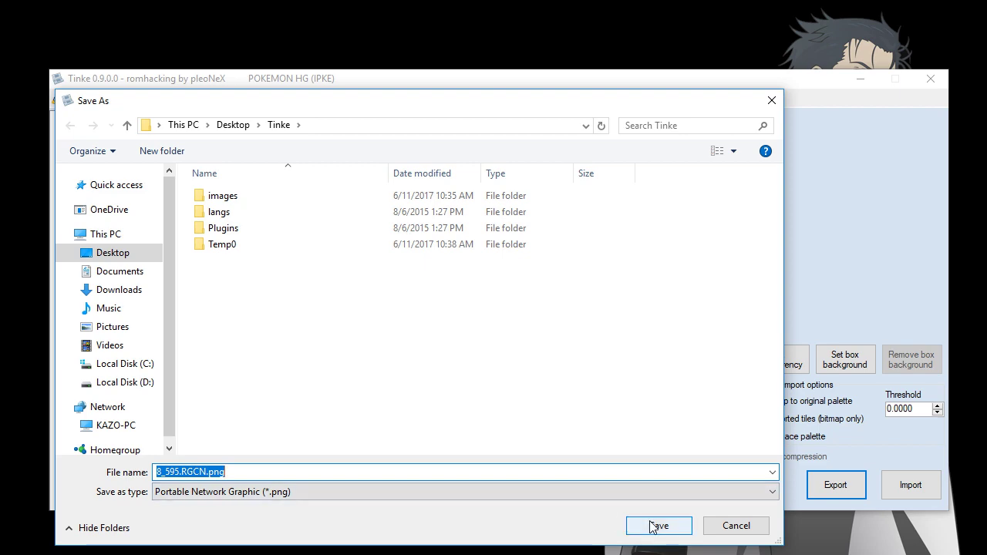
pyautogui.doubleClick(222, 196)
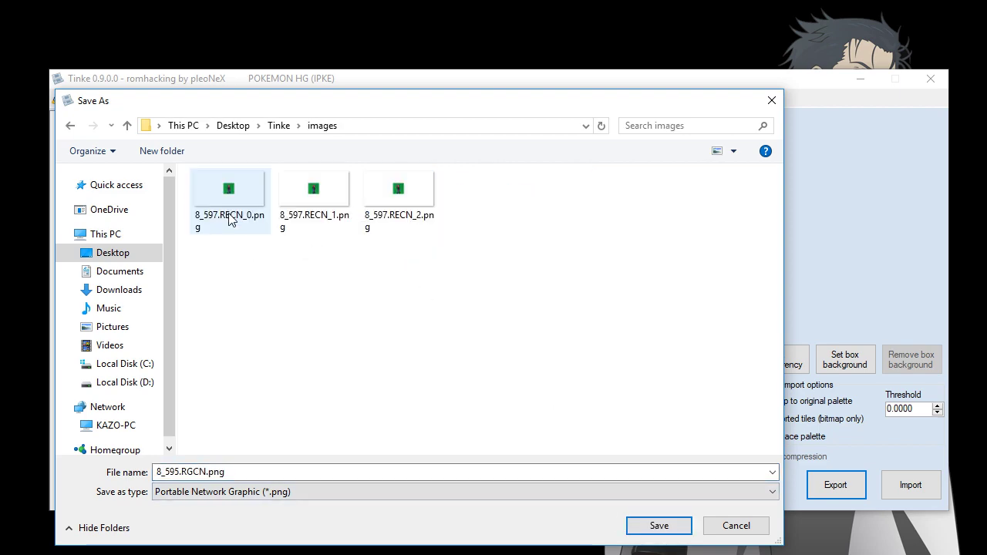
pyautogui.click(295, 469)
pyautogui.click(659, 525)
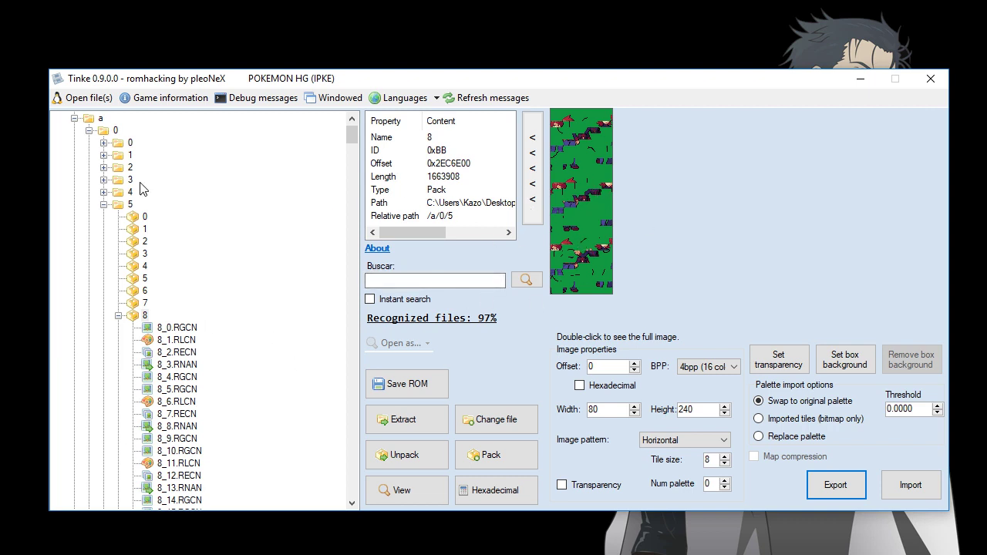
# Restart Tinke, load the Pokemon Heart Gold ROM from the Tinke folder and reposition the program window
pyautogui.click(929, 78)
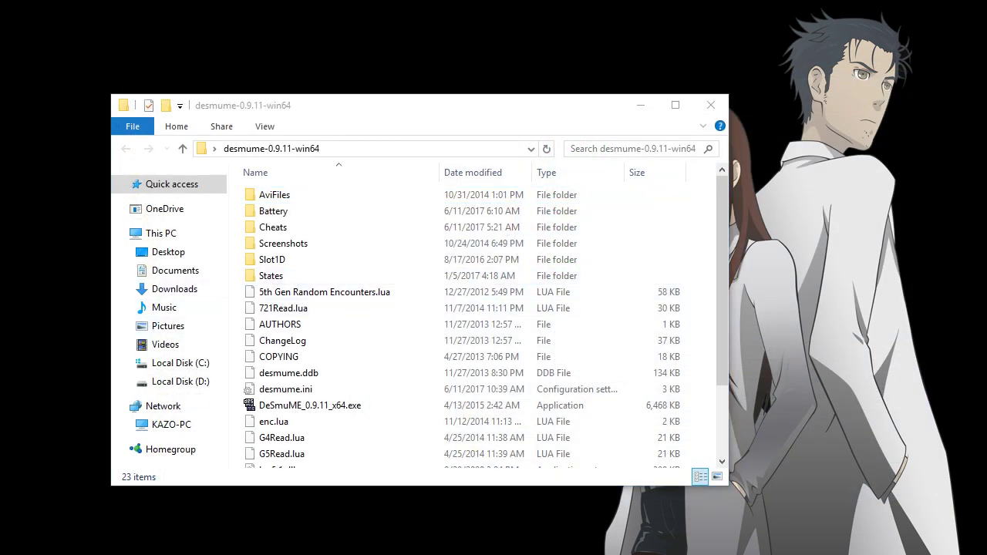
pyautogui.doubleClick(390, 396)
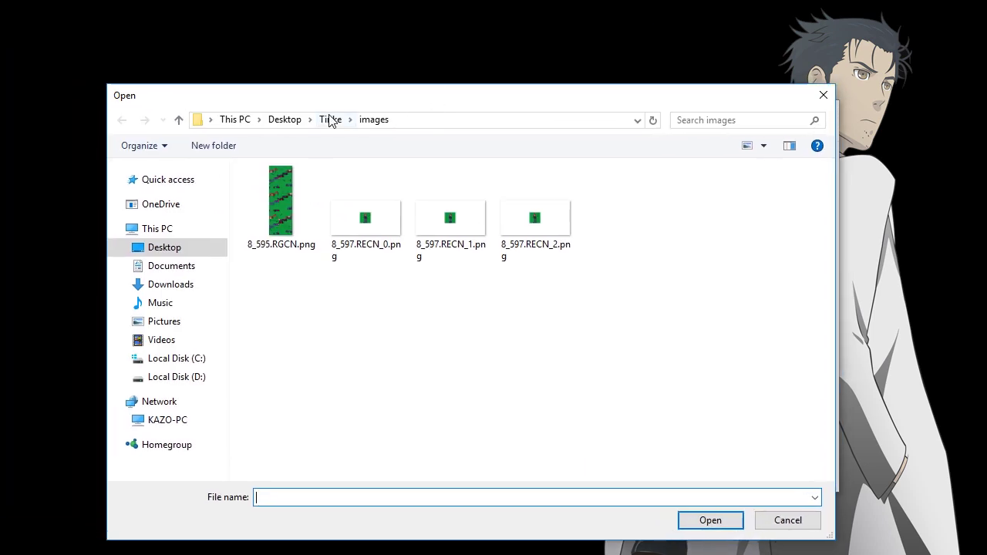
pyautogui.click(330, 120)
pyautogui.doubleClick(311, 352)
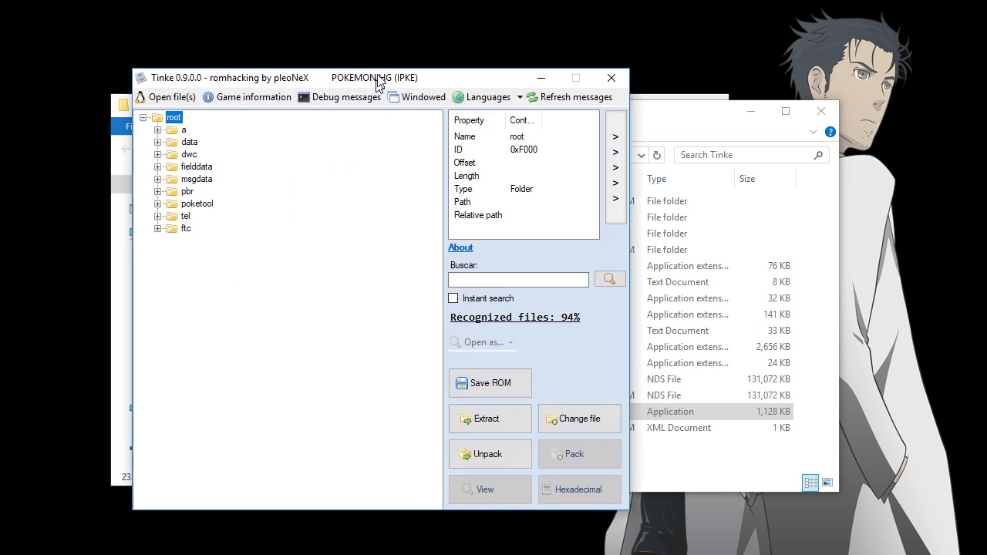
pyautogui.moveTo(375, 23); pyautogui.dragTo(335, 60)
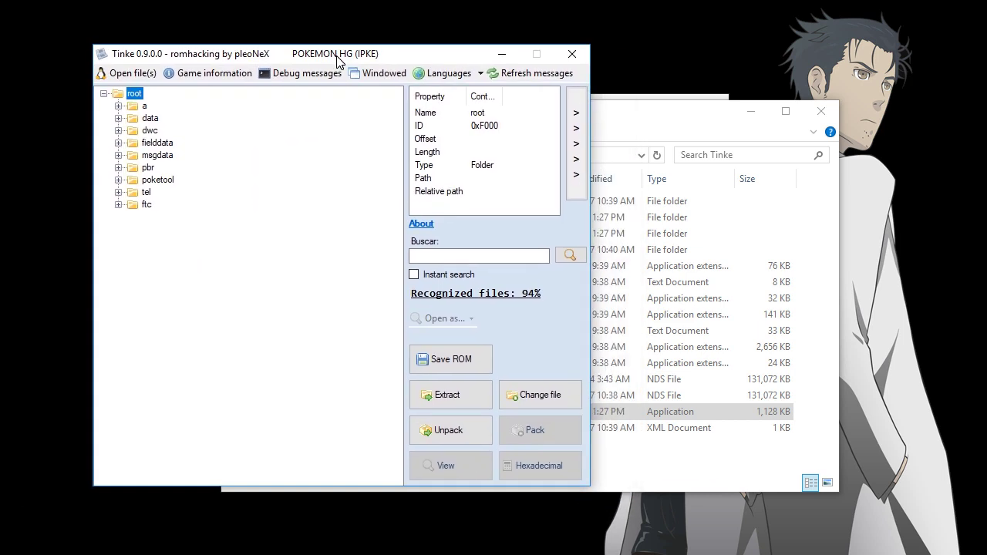
# Expand the folders a, 0 and 5, and unpack file 8
pyautogui.click(118, 105)
pyautogui.click(133, 118)
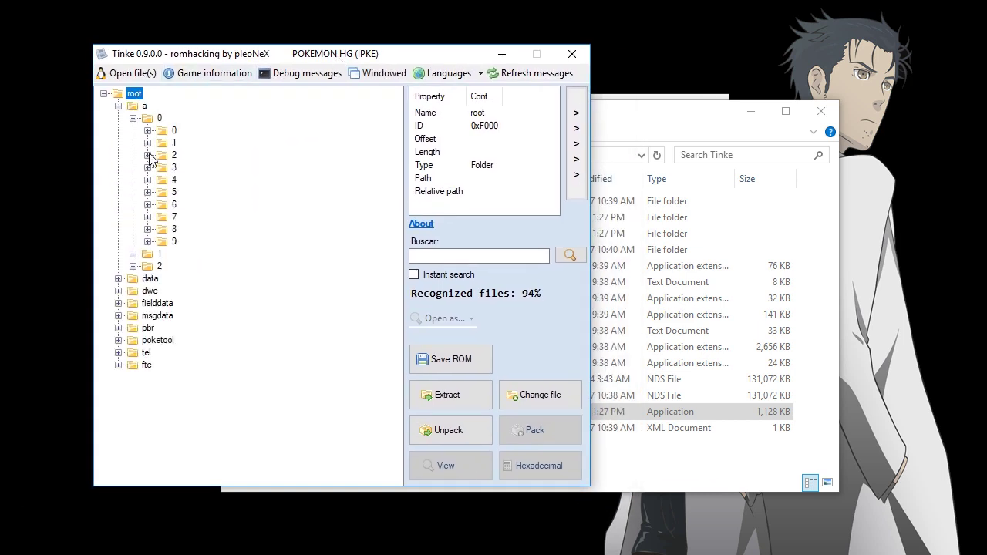
pyautogui.click(147, 192)
pyautogui.click(188, 304)
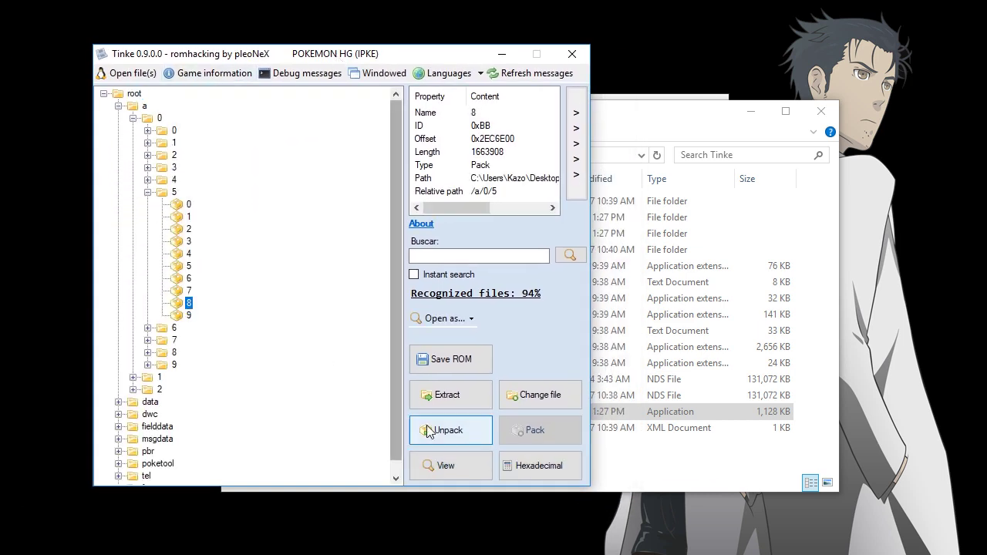
pyautogui.click(429, 431)
# Load the palette 8_596.RLCN and display the tile image 8_595.RGCN with it
pyautogui.scroll(-7, 398, 128)
pyautogui.moveTo(400, 130); pyautogui.dragTo(222, 349)
pyautogui.scroll(-12, 222, 351)
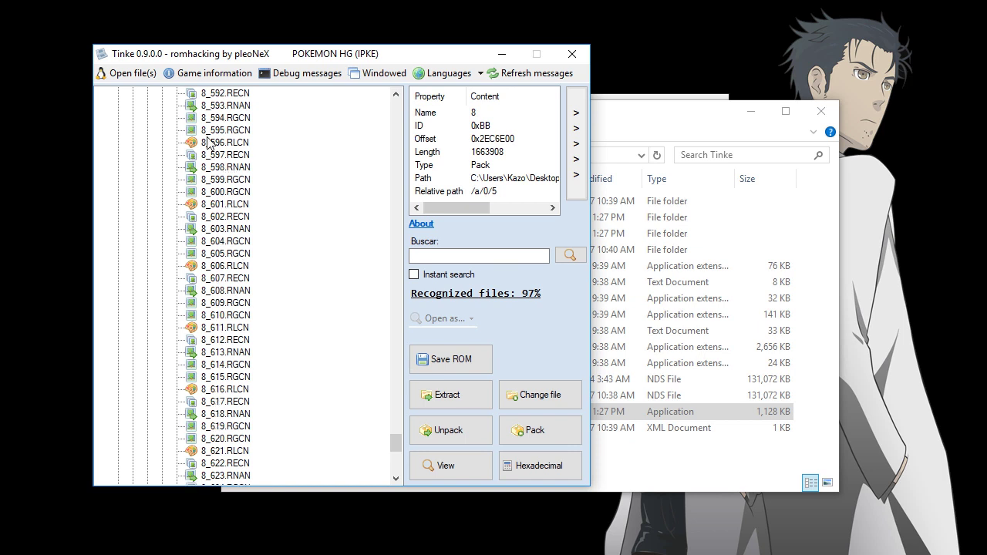
pyautogui.click(216, 142)
pyautogui.click(459, 471)
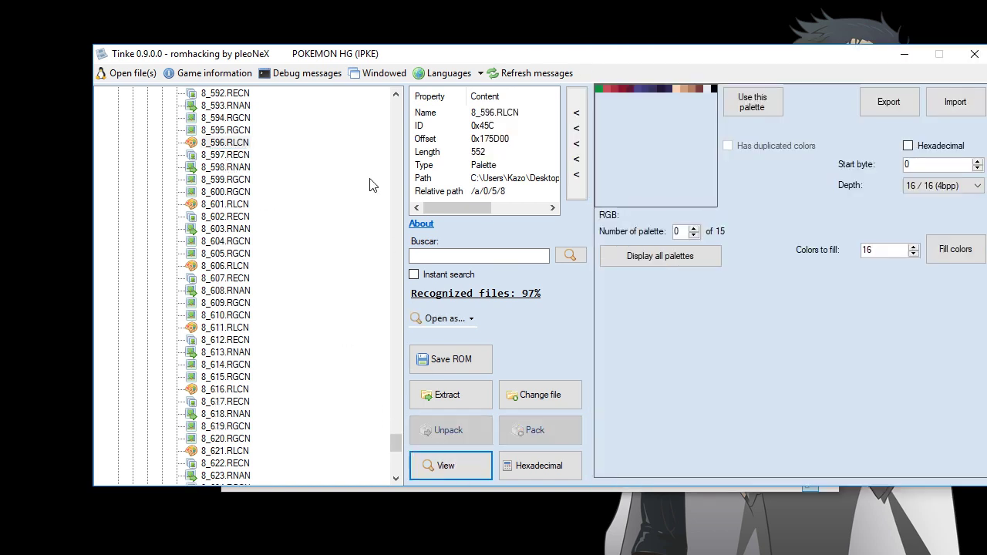
pyautogui.click(225, 131)
pyautogui.click(446, 470)
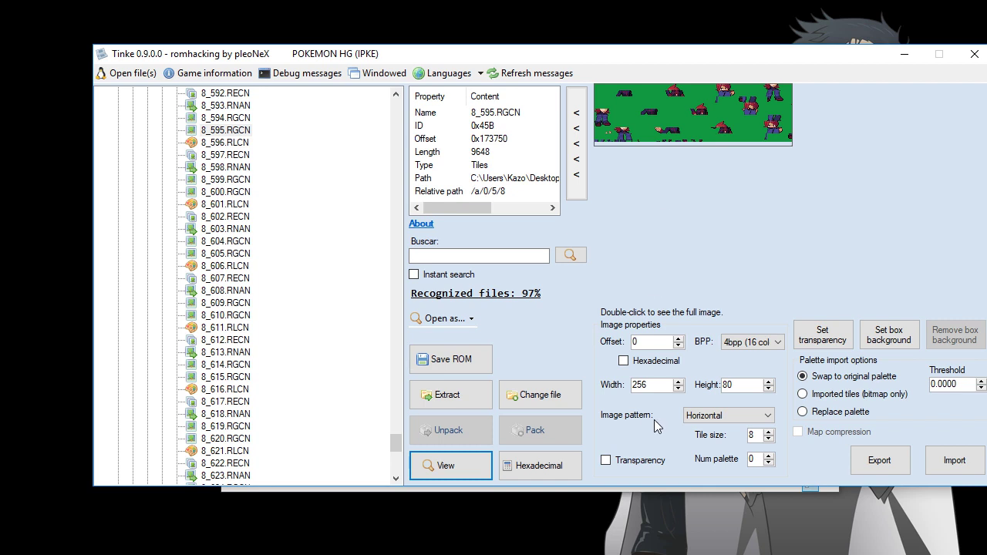
# Set the size of the 8_595.RGCN tile image to width 80 and height 240
pyautogui.write('80')
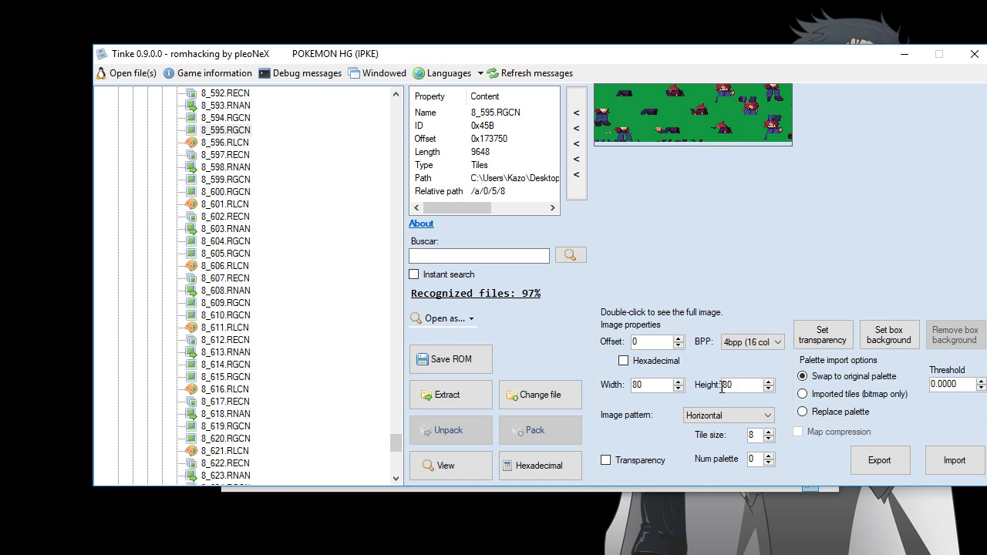
pyautogui.press('Tab')
pyautogui.hotkey('shift', 'Tab')
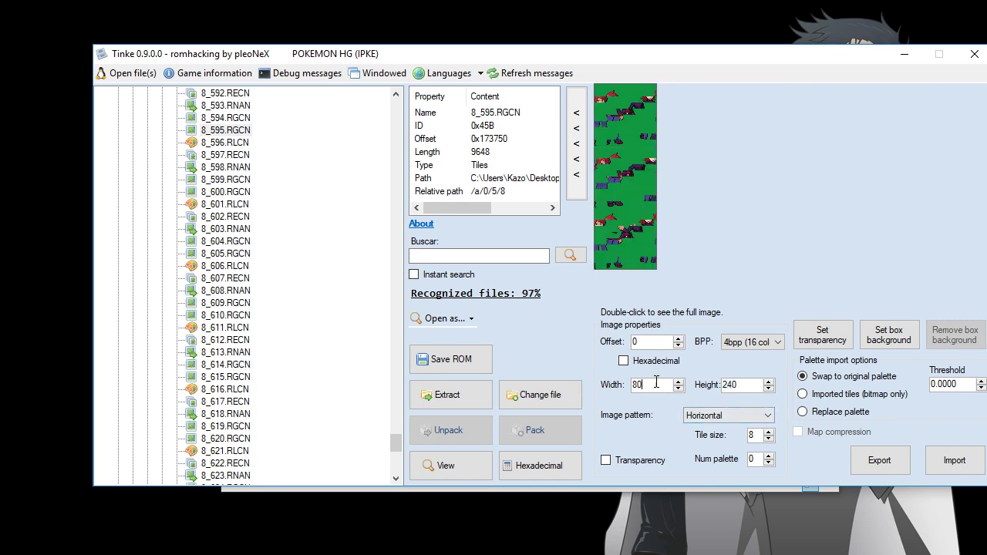
pyautogui.click(768, 381)
pyautogui.click(768, 389)
pyautogui.click(865, 384)
# Import 8_595.RGCN.png from the images folder into the displayed tile image
pyautogui.click(937, 473)
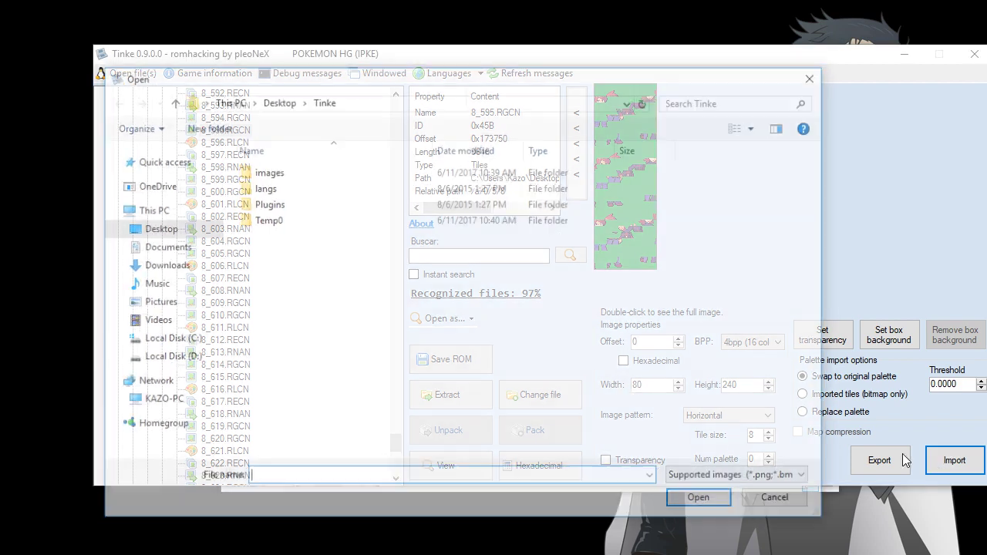
pyautogui.doubleClick(271, 174)
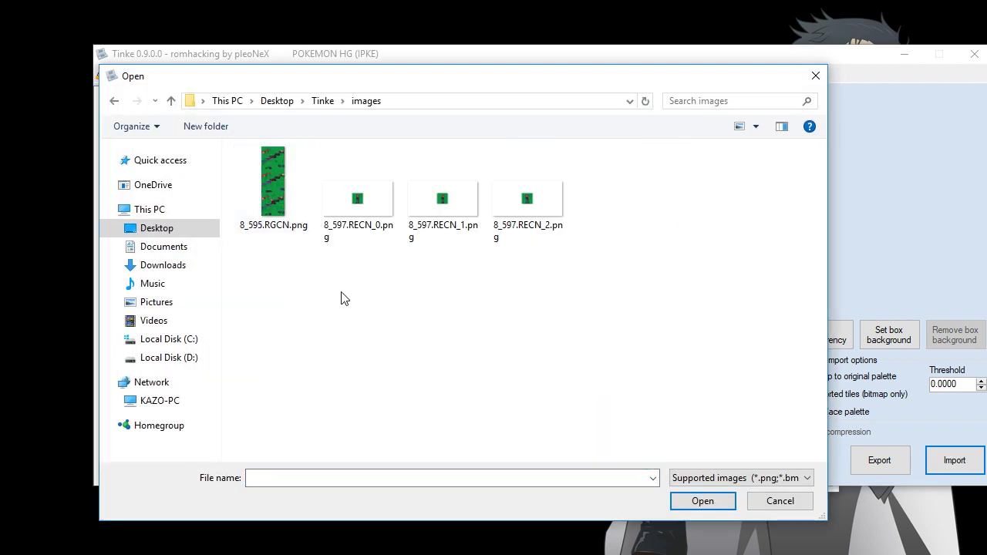
pyautogui.click(276, 193)
pyautogui.click(698, 509)
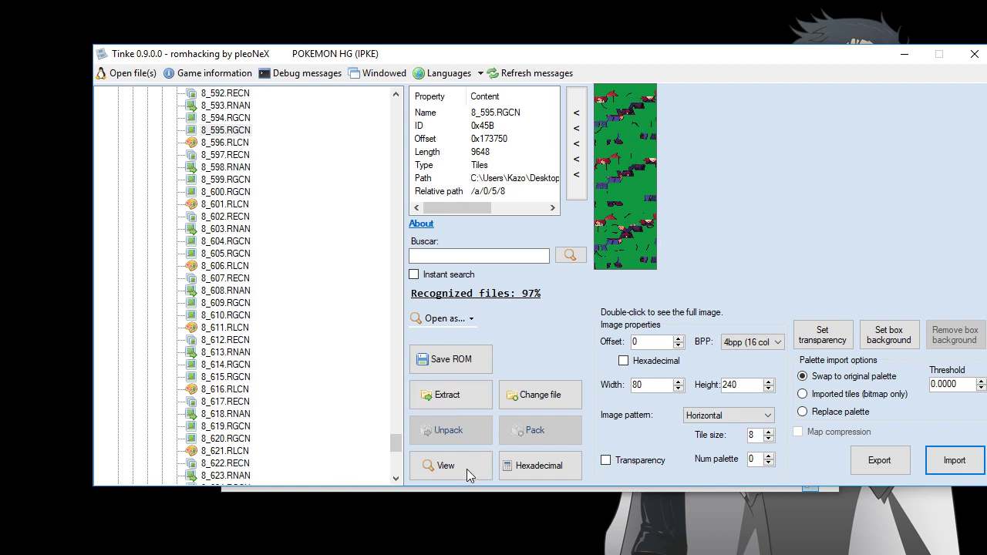
# Return to file 8 in the folder a/0/5 and pack it
pyautogui.moveTo(395, 443); pyautogui.dragTo(396, 117)
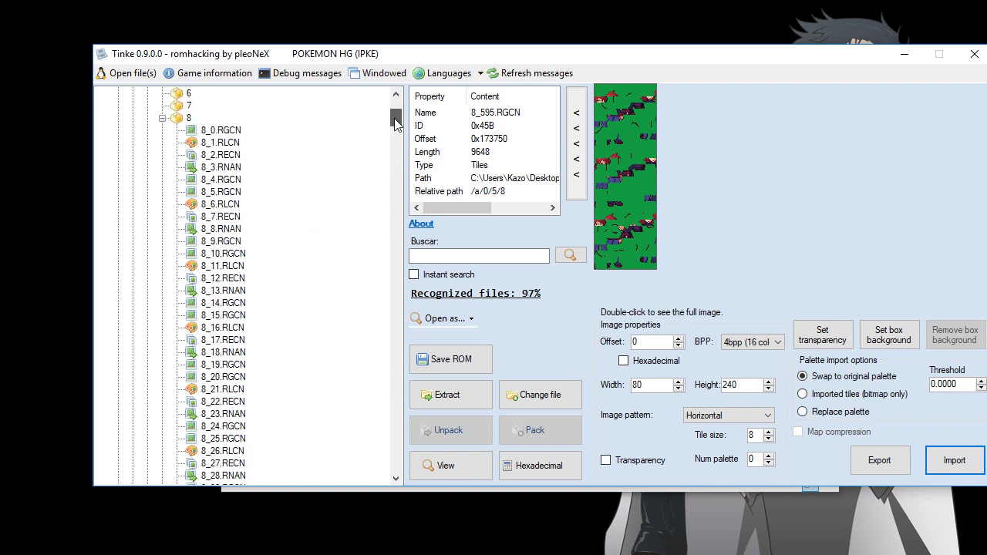
pyautogui.click(188, 117)
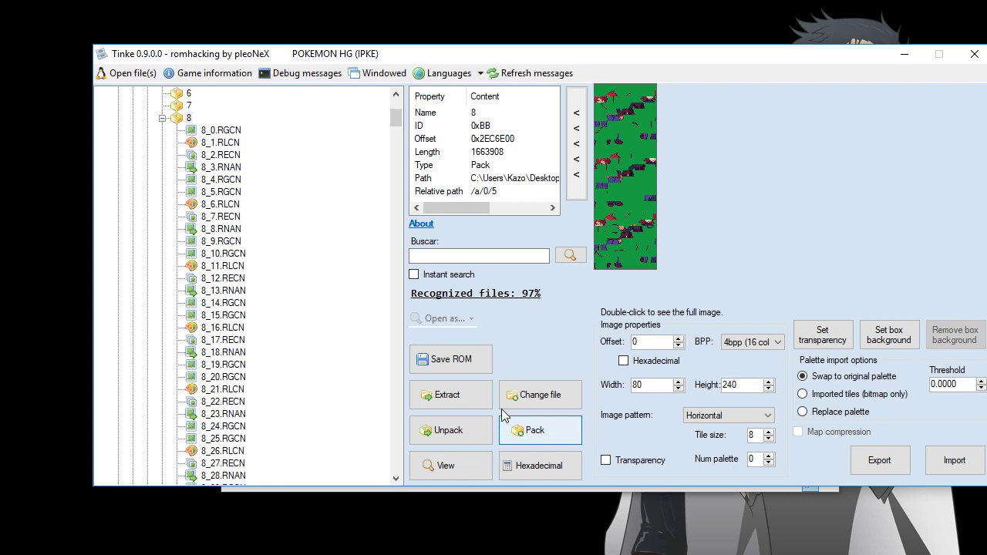
pyautogui.click(528, 428)
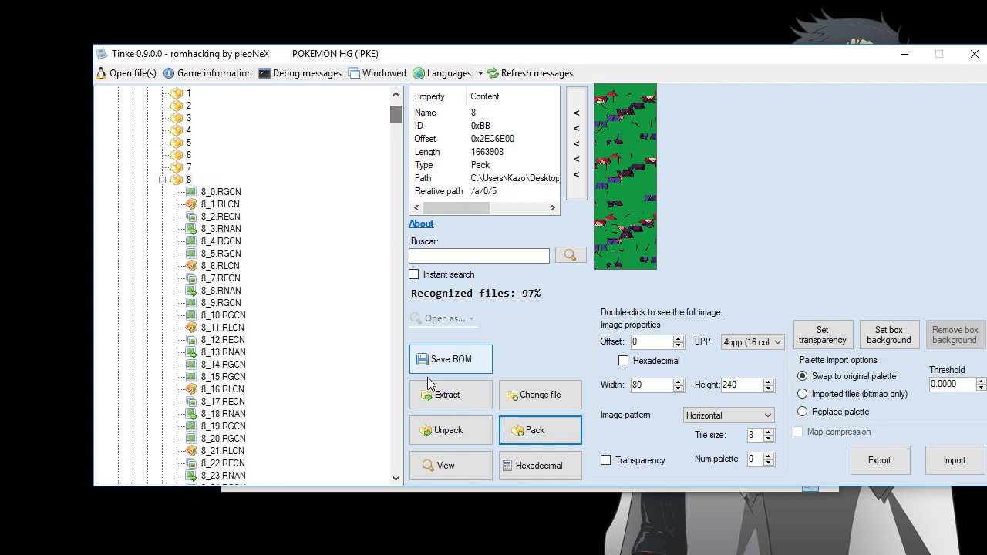
# Save the ROM in the Tinke folder, overwriting test.nds
pyautogui.click(447, 364)
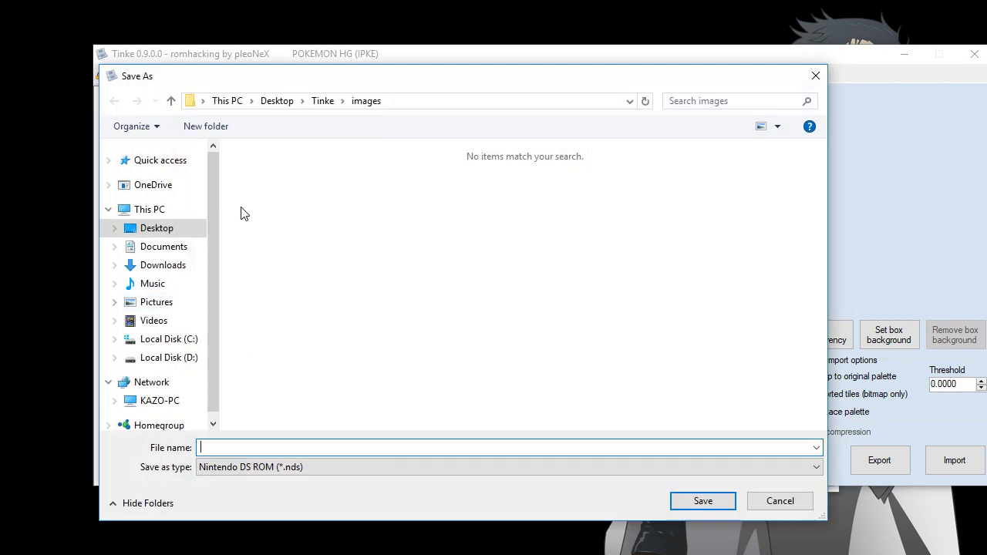
pyautogui.click(323, 100)
pyautogui.doubleClick(266, 251)
pyautogui.click(445, 387)
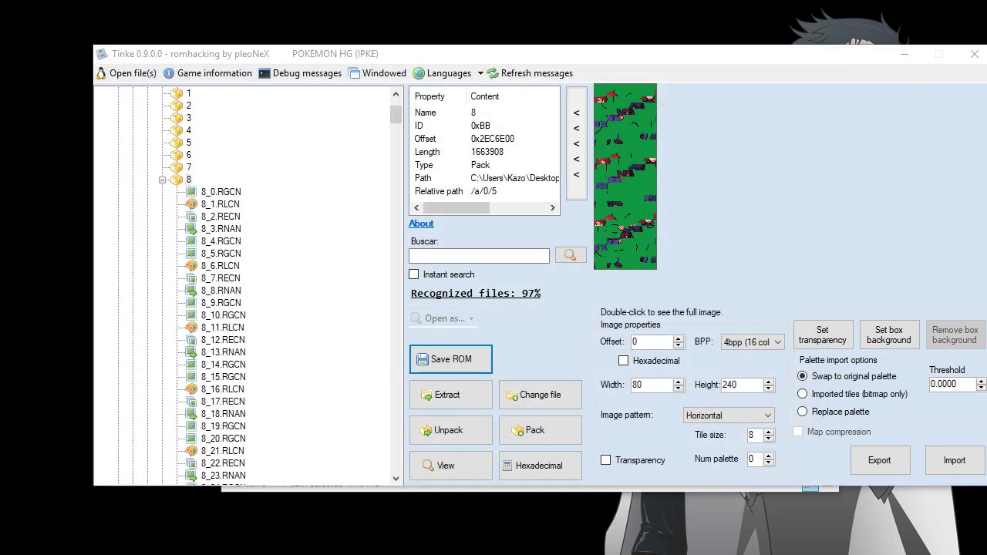
# Switch to DeSmuME by opening test.nds with DeSmuME_0.9.11_x64.exe, and arrange its window beside the Tinke folder window
pyautogui.hotkey('alt', 'Tab')
pyautogui.hotkey('alt', 'Tab')
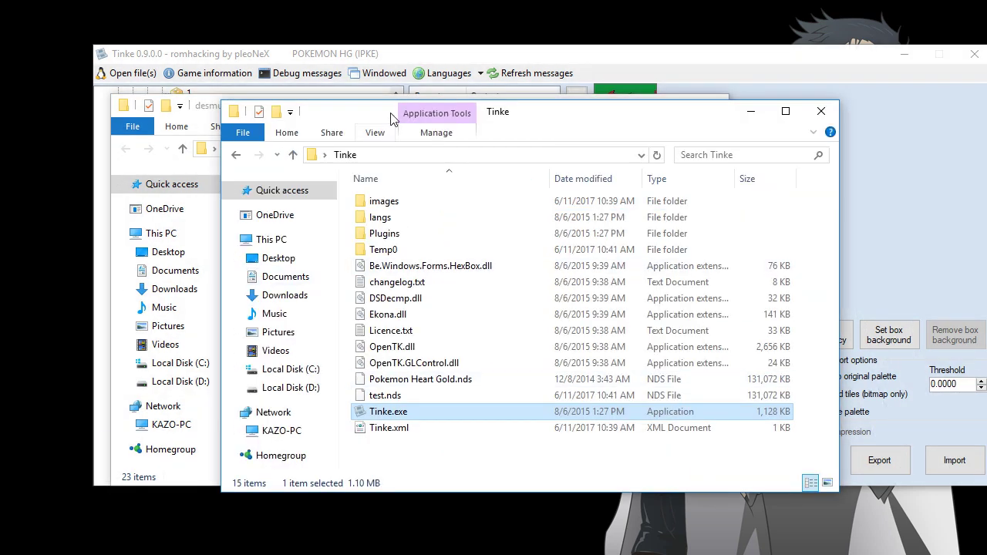
pyautogui.moveTo(366, 114); pyautogui.dragTo(540, 104)
pyautogui.moveTo(563, 386); pyautogui.dragTo(280, 409)
pyautogui.moveTo(199, 190); pyautogui.dragTo(233, 151)
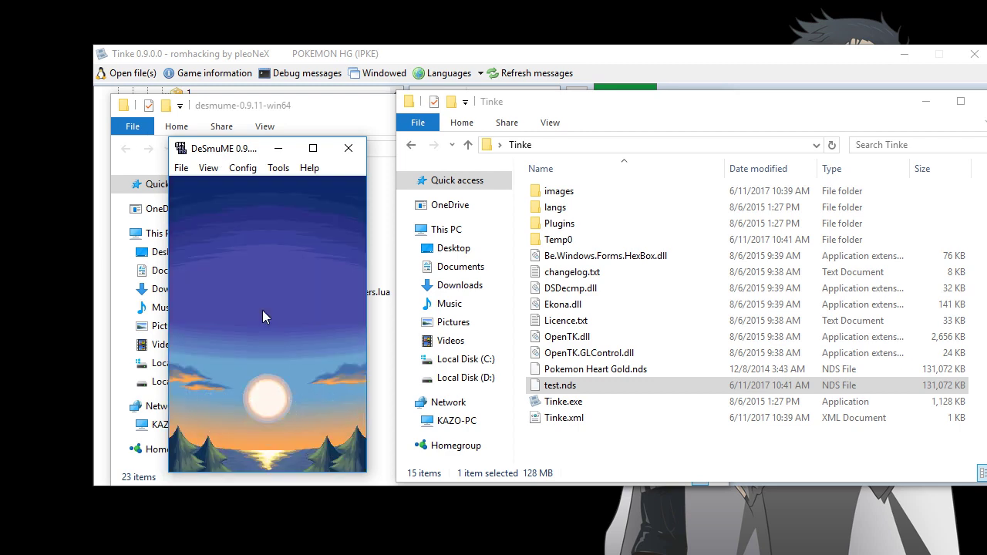
# Continue the saved game and advance the rival's dialogue to start the battle that tests the imported sprite
pyautogui.press('Return')
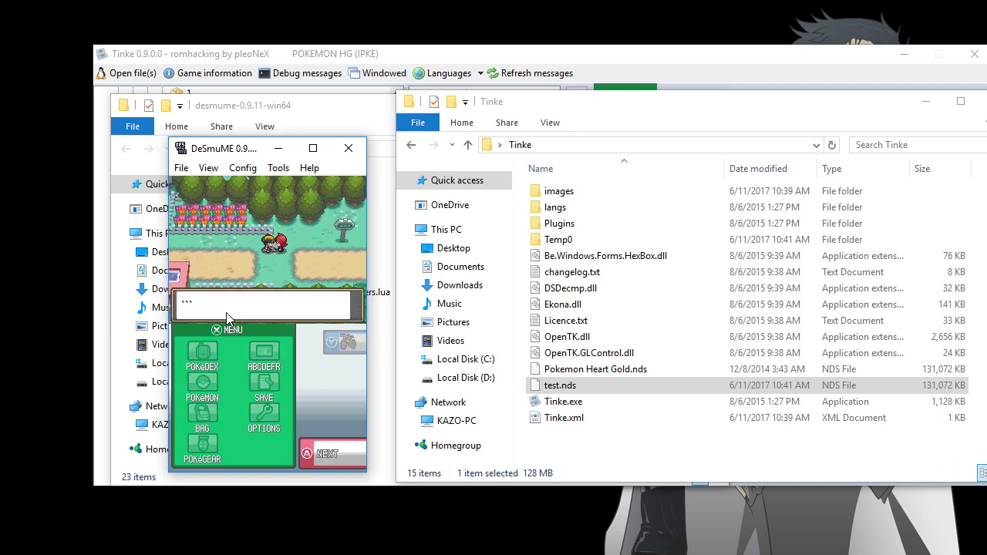
pyautogui.press('x')
pyautogui.press('x')
pyautogui.press('x')
pyautogui.press('x')
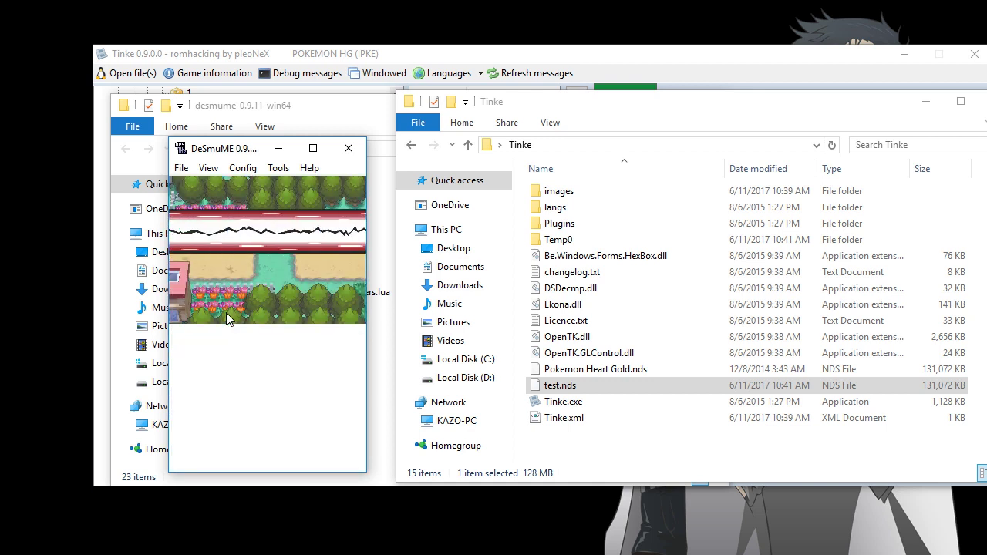